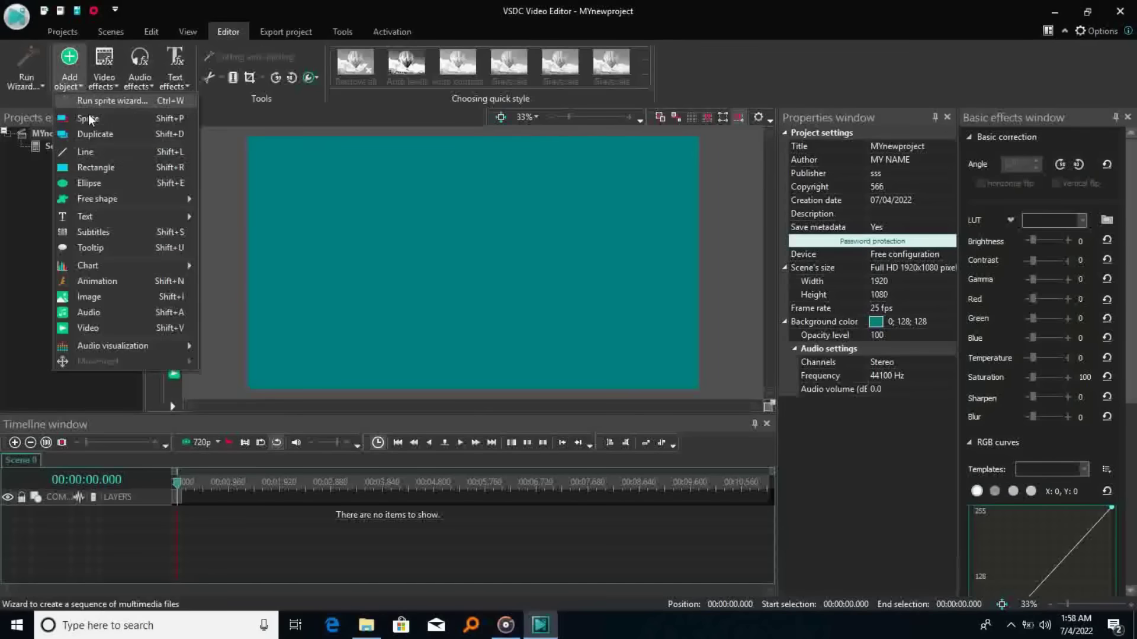
Add a text object about 1533 by 400 pixels across the middle of the scene, containing NEW FLAME
{"action": "mouse_move", "coordinate": [100, 219]}
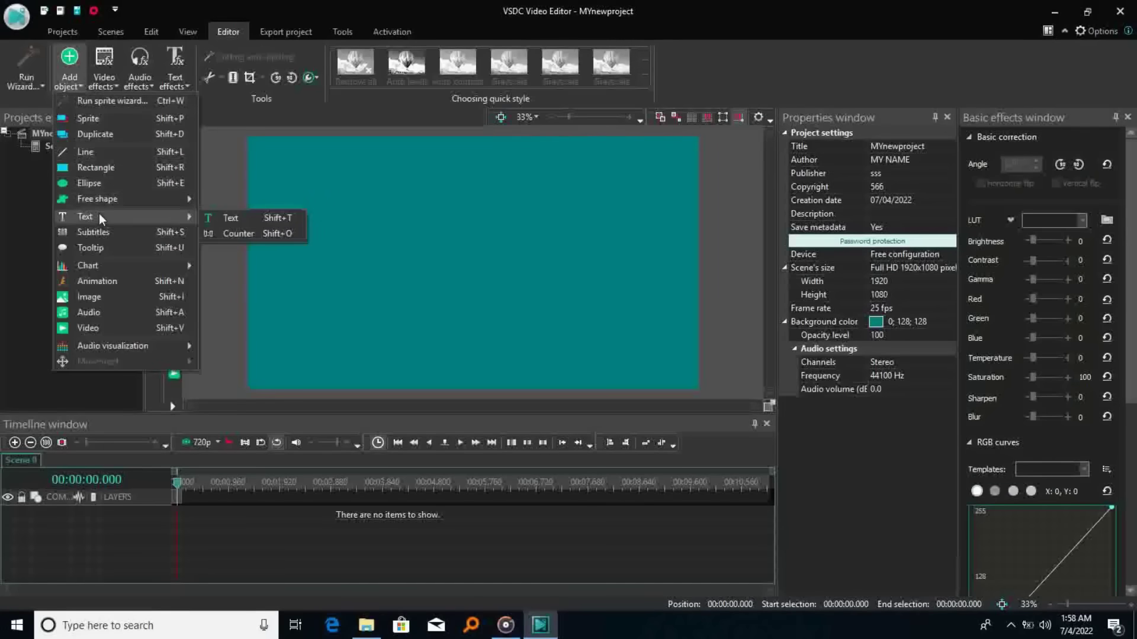
{"action": "left_click", "coordinate": [239, 217]}
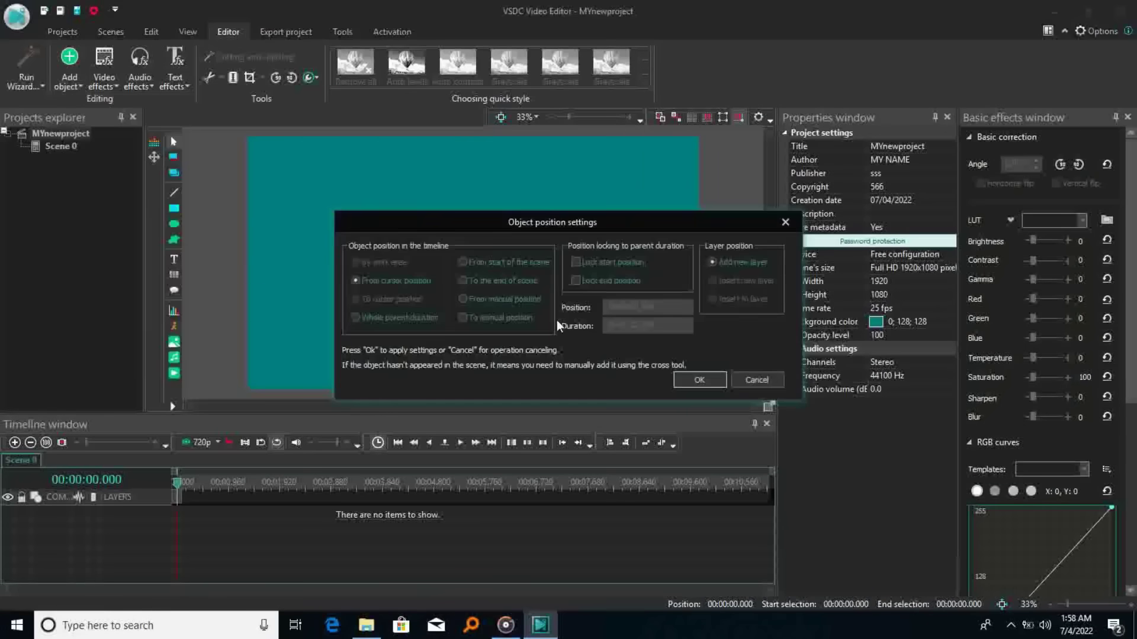
{"action": "left_click", "coordinate": [694, 381]}
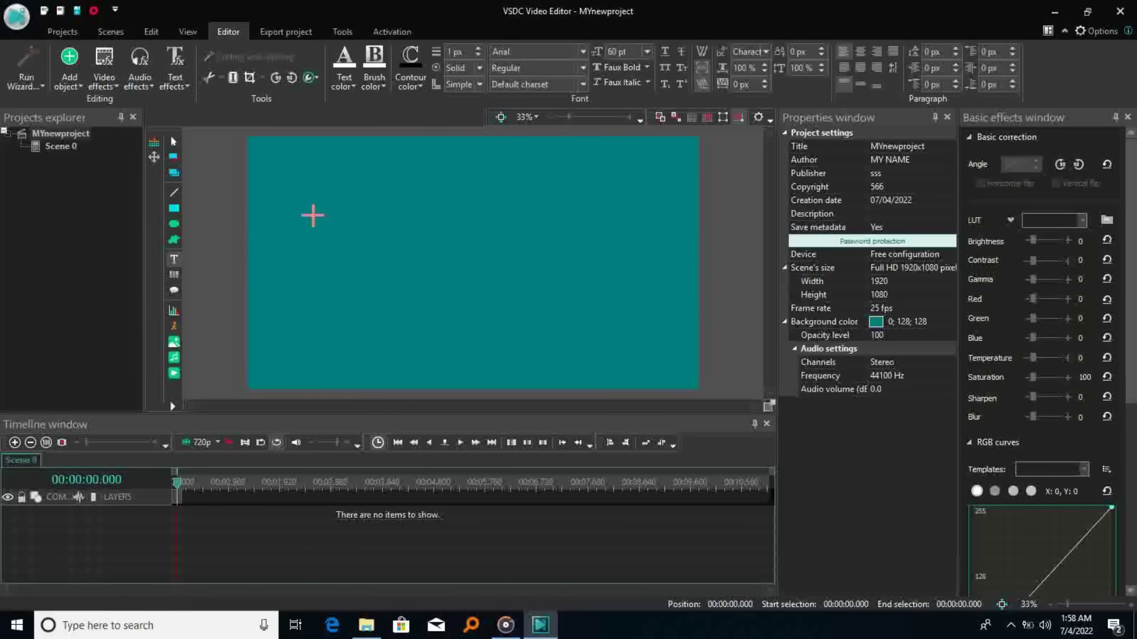
{"action": "left_click_drag", "start_coordinate": [308, 209], "coordinate": [669, 303]}
{"action": "type", "text": "ne"}
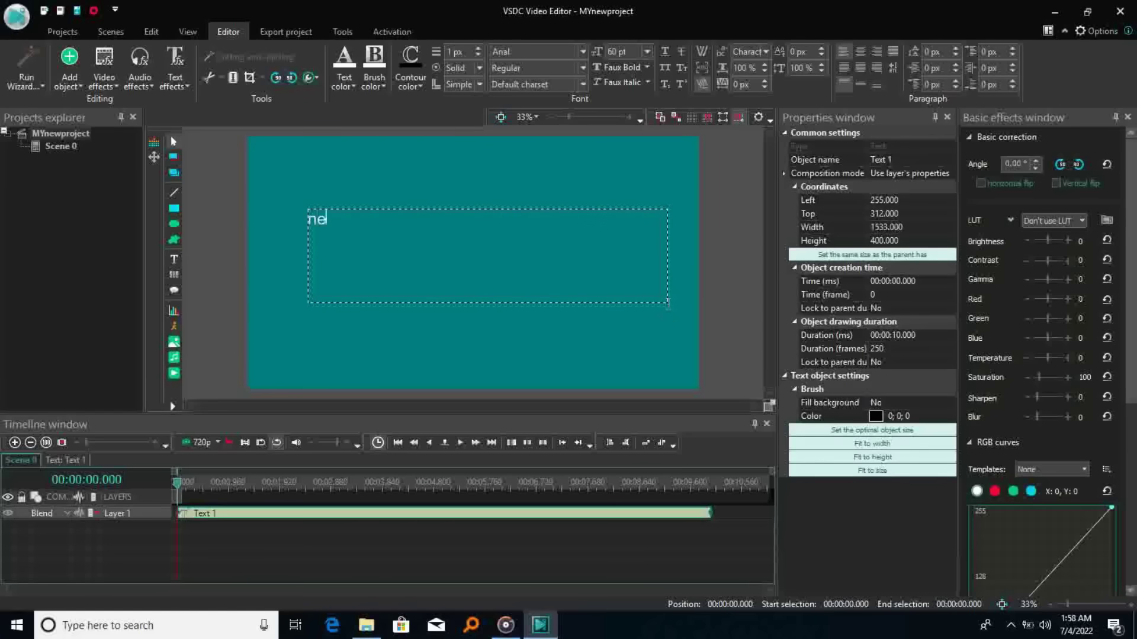
{"action": "key", "text": "BackSpace"}
{"action": "key", "text": "BackSpace"}
{"action": "type", "text": "NEW FLAME"}
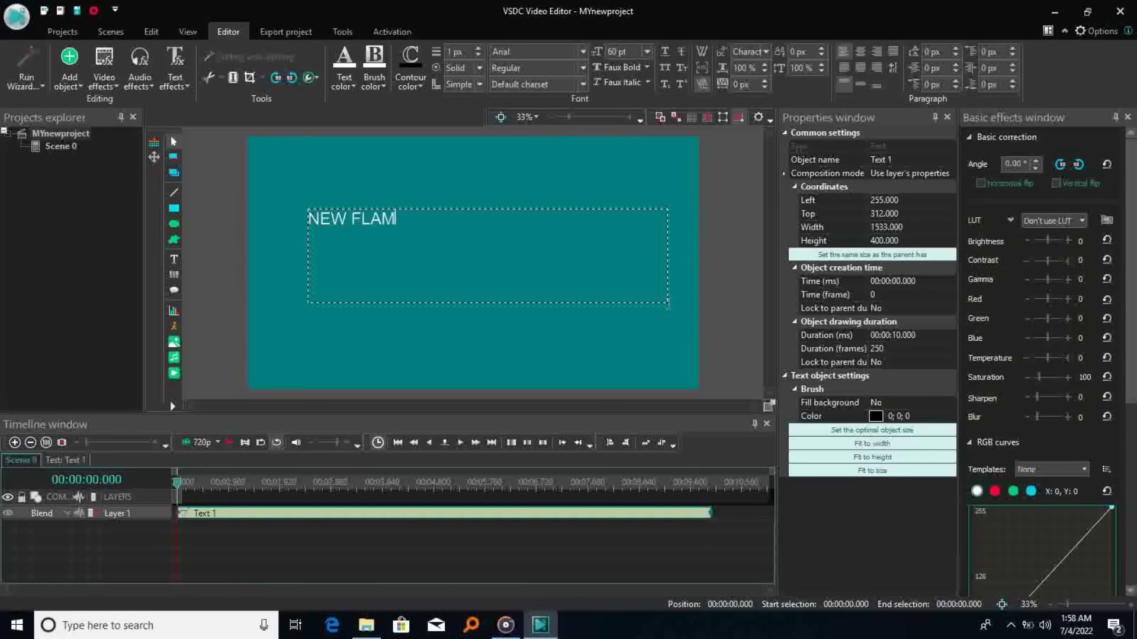
Fit the NEW FLAME text to the size of its frame and leave text editing
{"action": "left_click", "coordinate": [903, 458]}
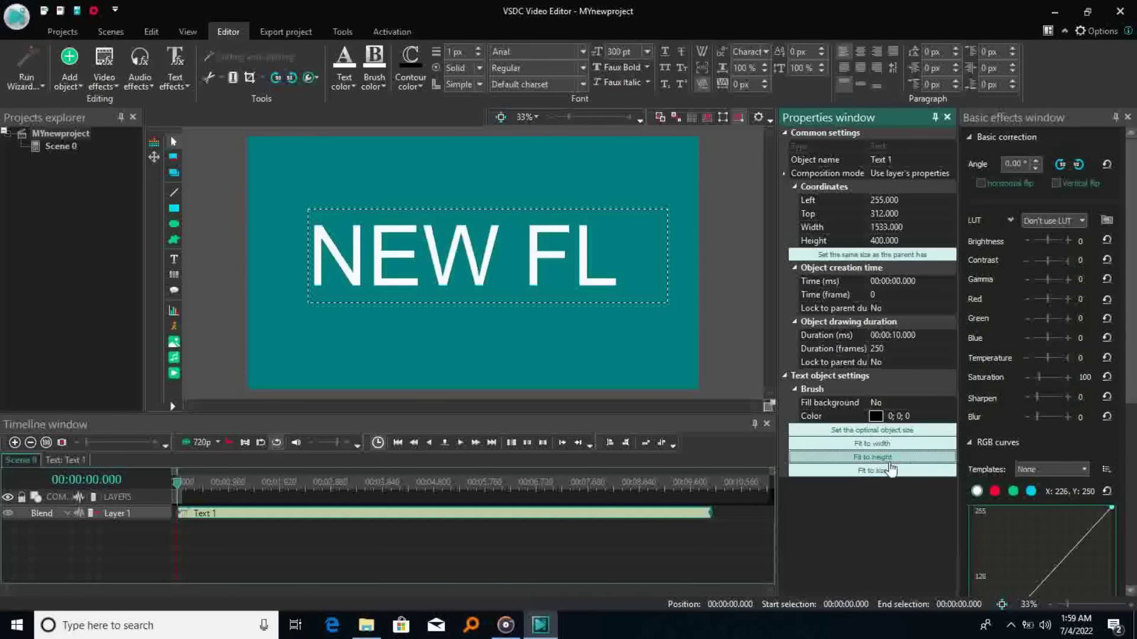
{"action": "left_click", "coordinate": [878, 472]}
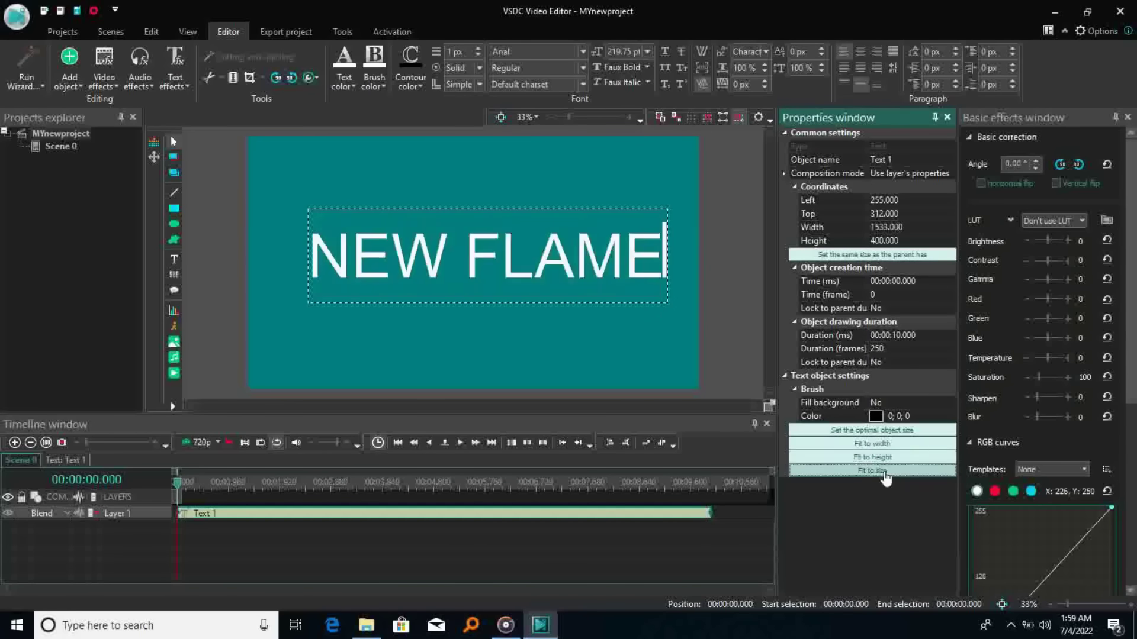
{"action": "left_click", "coordinate": [553, 332]}
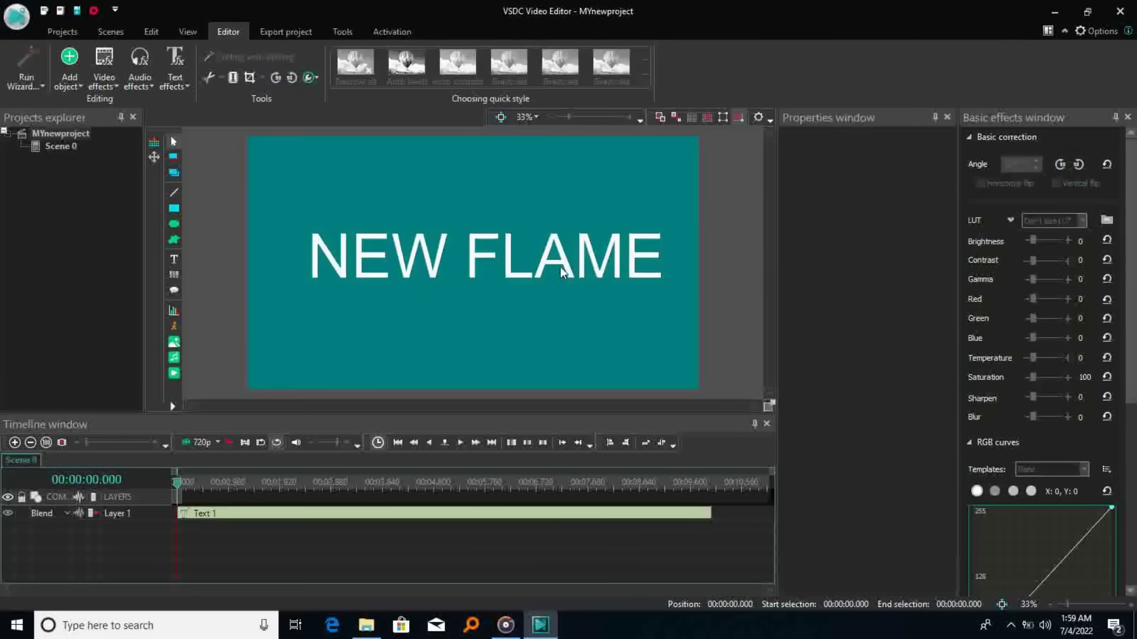
Select all of the NEW FLAME text and apply the Bold faux weight
{"action": "double_click", "coordinate": [560, 267]}
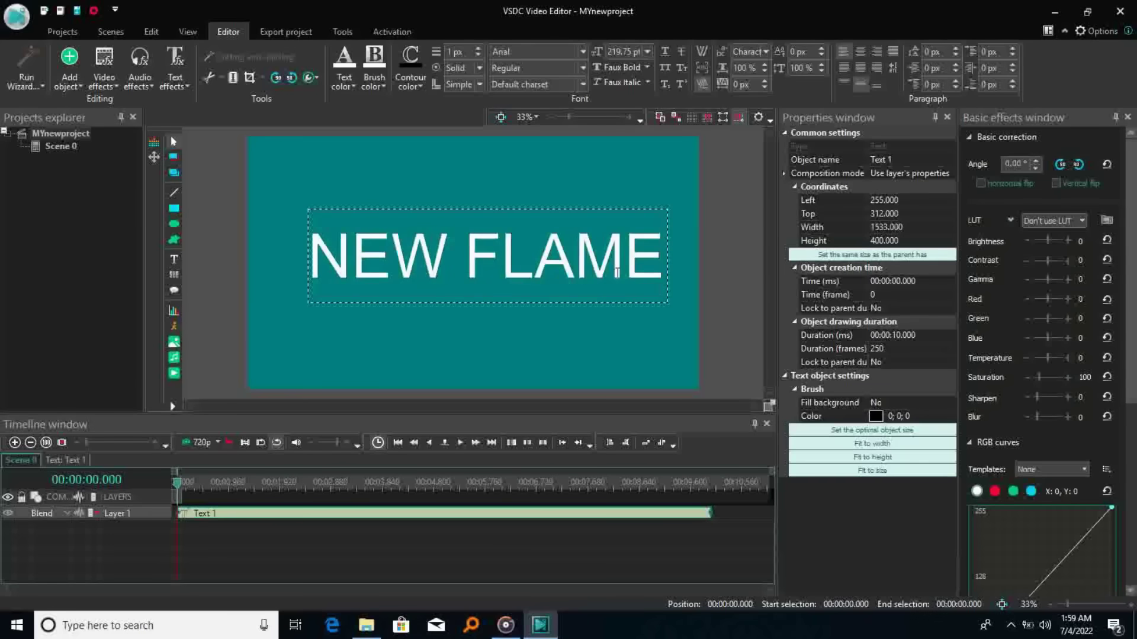
{"action": "left_click_drag", "start_coordinate": [664, 270], "coordinate": [302, 247]}
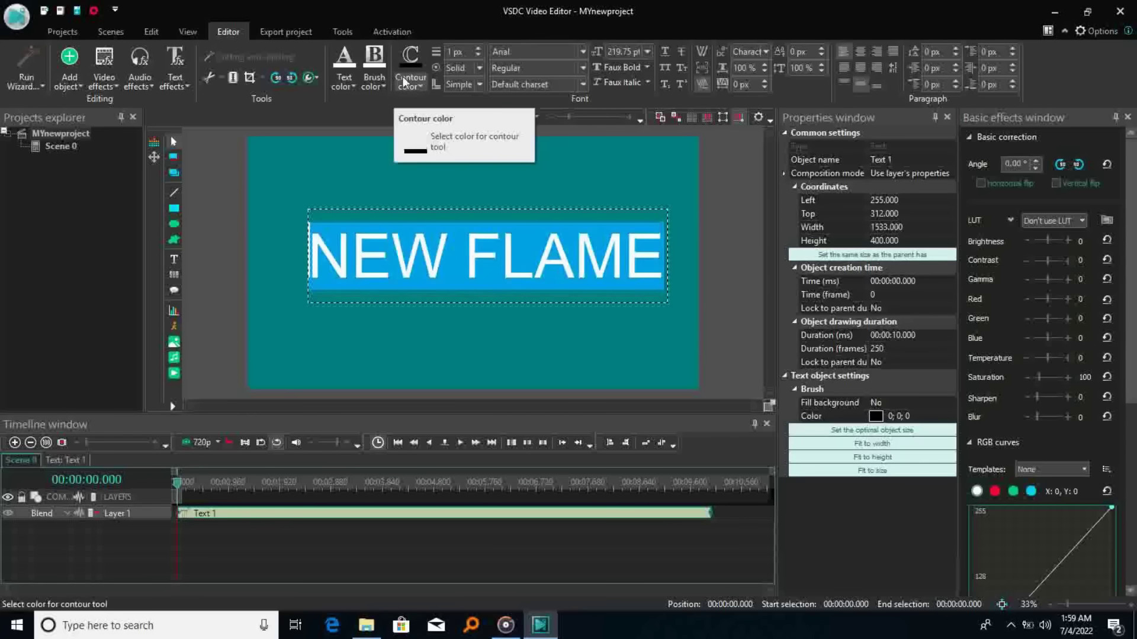
{"action": "left_click", "coordinate": [646, 67]}
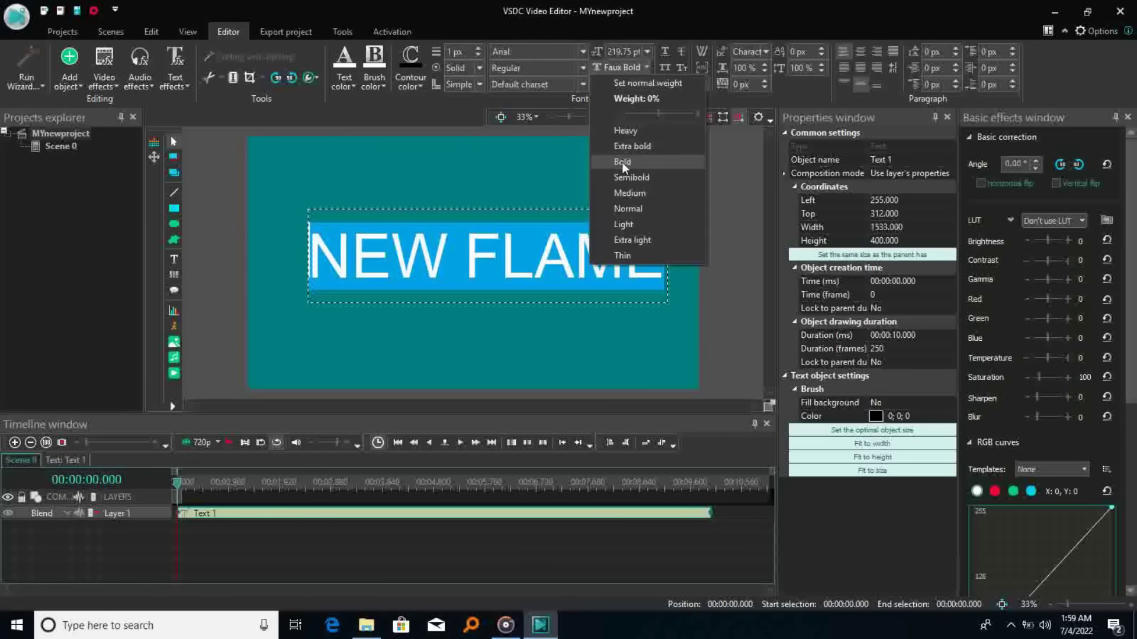
{"action": "left_click", "coordinate": [622, 161]}
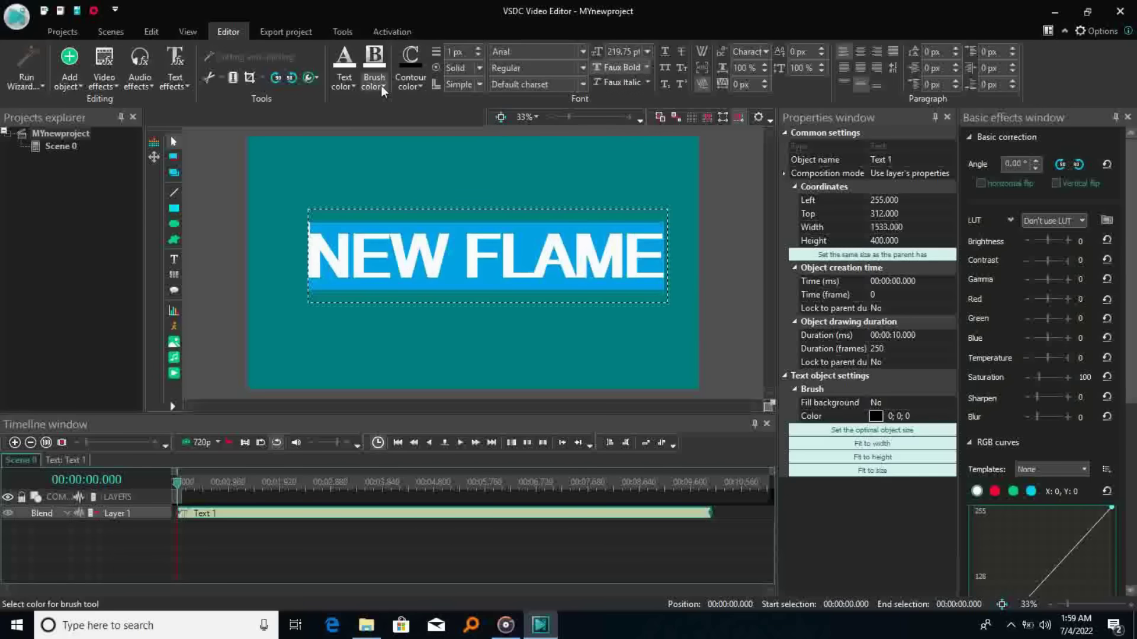
Set the contour color of the NEW FLAME text to the standard dark red
{"action": "left_click", "coordinate": [421, 84]}
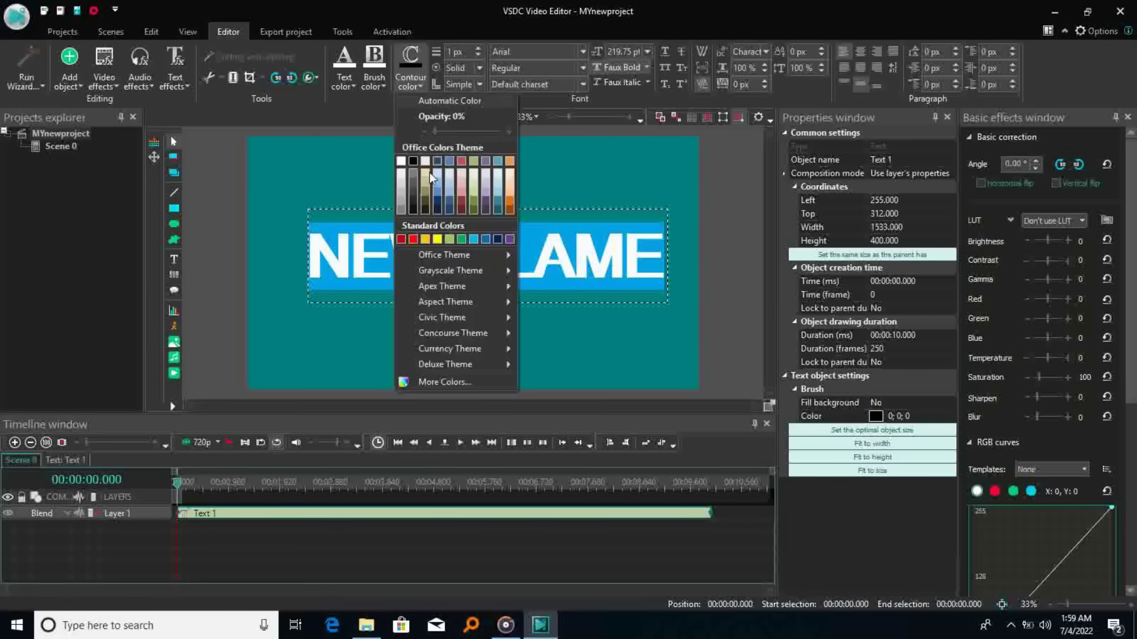
{"action": "left_click", "coordinate": [398, 239]}
{"action": "left_click", "coordinate": [373, 158]}
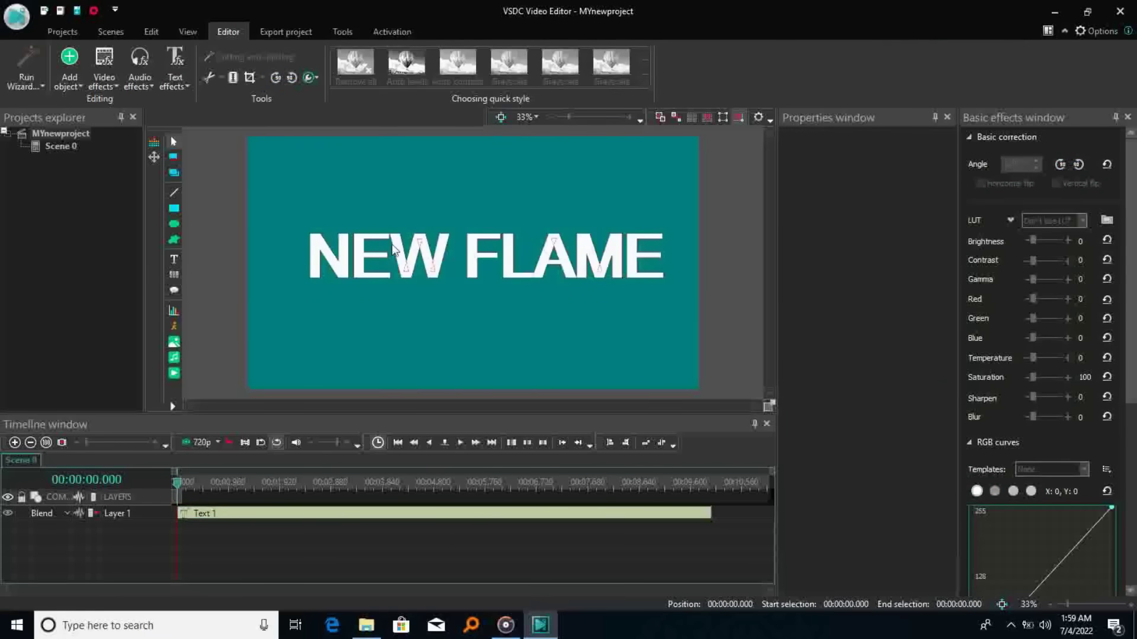
Select the whole NEW FLAME text again and set its text color to the darkest olive green theme shade
{"action": "left_click", "coordinate": [586, 237]}
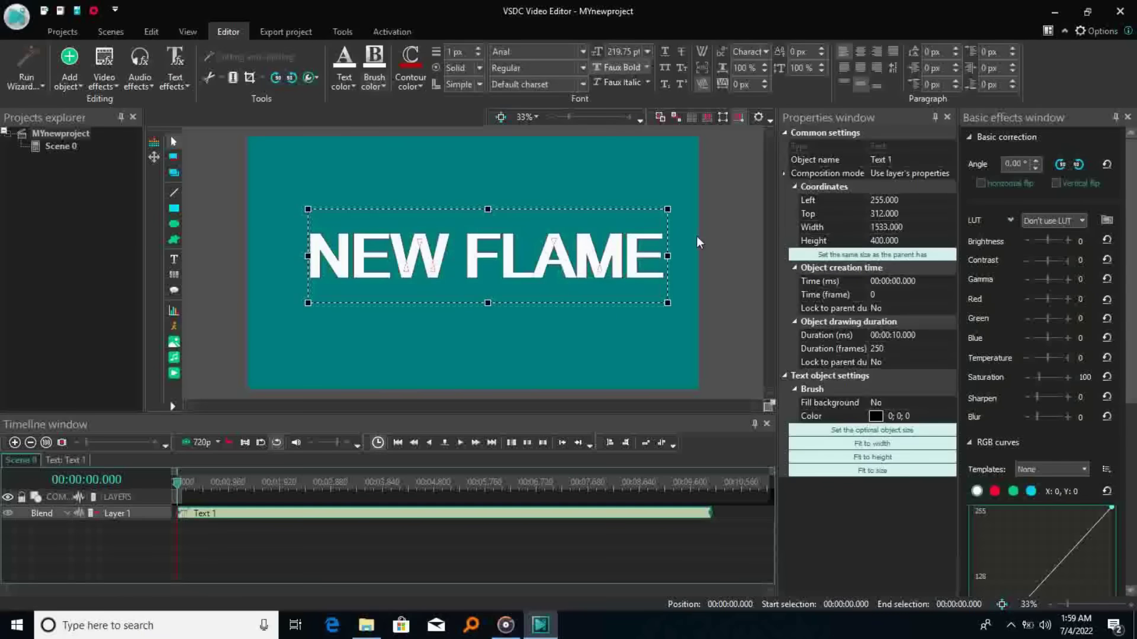
{"action": "double_click", "coordinate": [654, 270]}
{"action": "left_click_drag", "start_coordinate": [665, 267], "coordinate": [622, 266]}
{"action": "left_click_drag", "start_coordinate": [543, 259], "coordinate": [334, 180]}
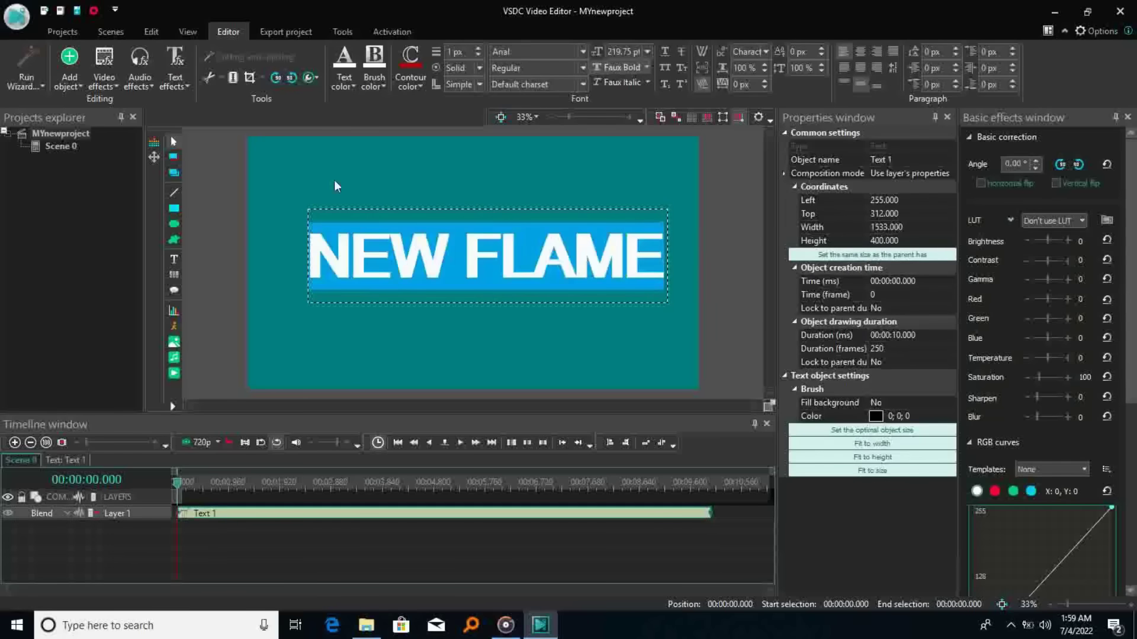
{"action": "left_click", "coordinate": [354, 84]}
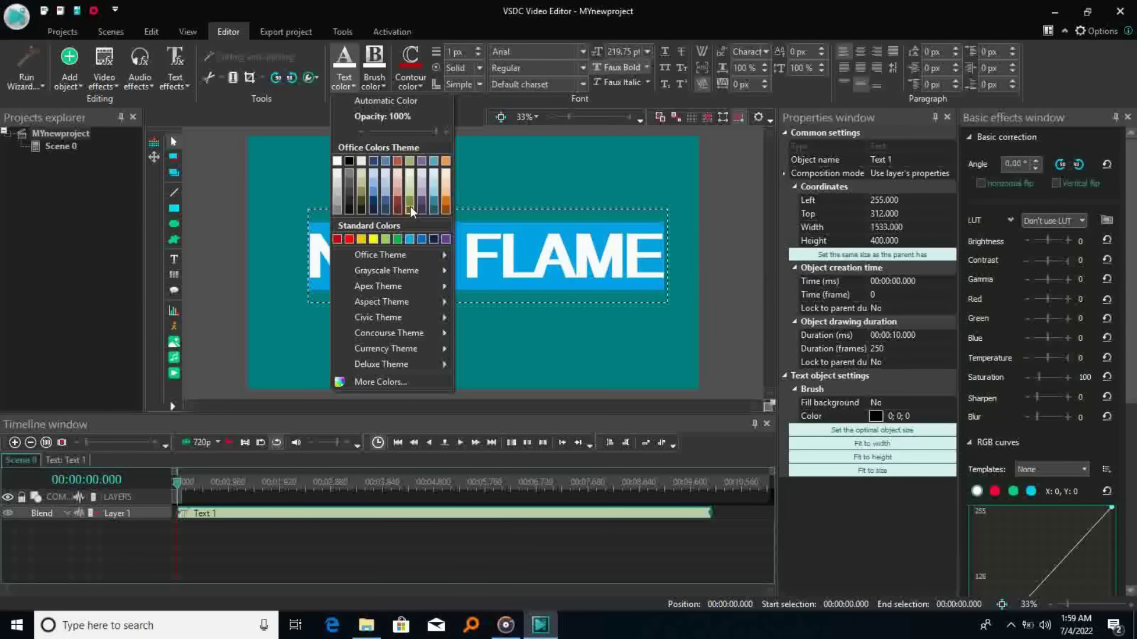
{"action": "left_click", "coordinate": [410, 207]}
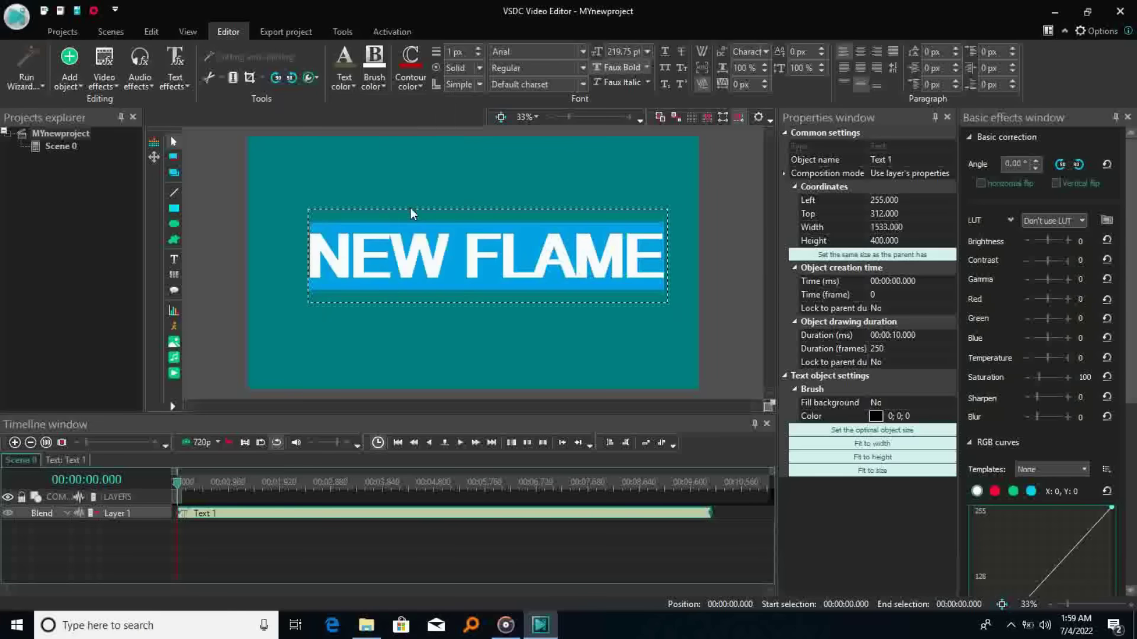
{"action": "left_click", "coordinate": [393, 173]}
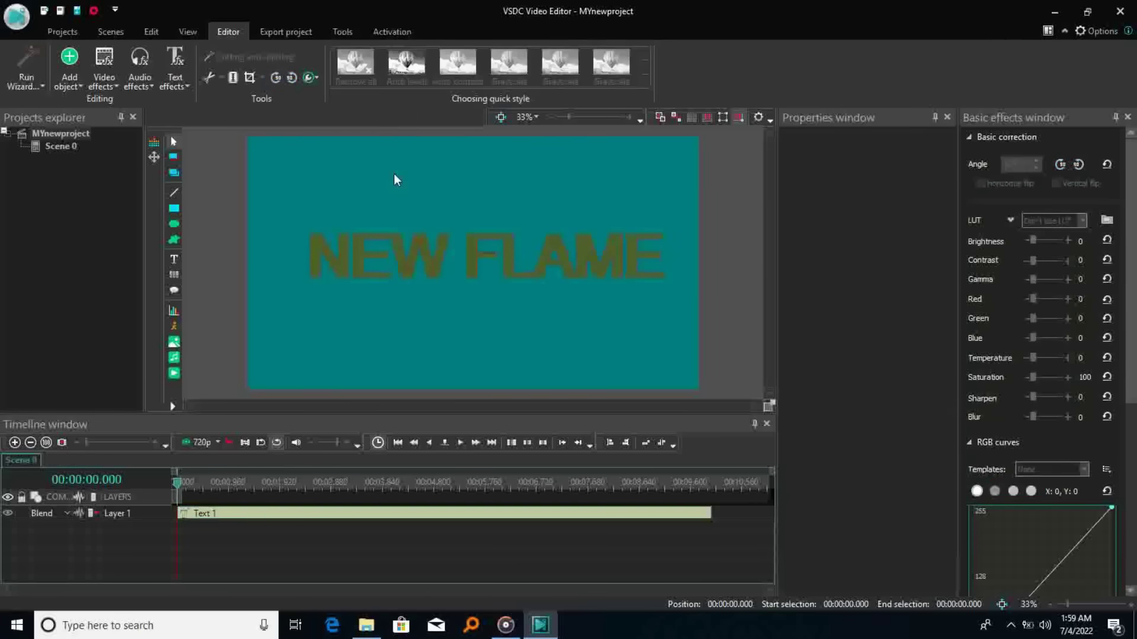
Apply the Shift position text effect to NEW FLAME, placed to the end of the scene with start and end locked
{"action": "left_click", "coordinate": [419, 272]}
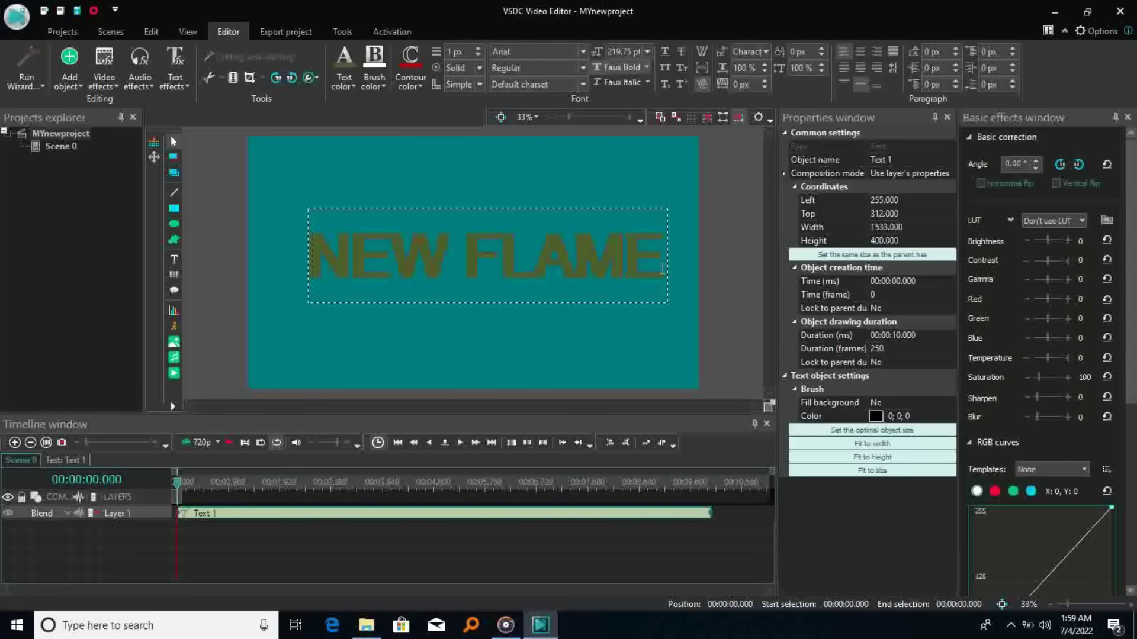
{"action": "left_click_drag", "start_coordinate": [661, 269], "coordinate": [201, 155]}
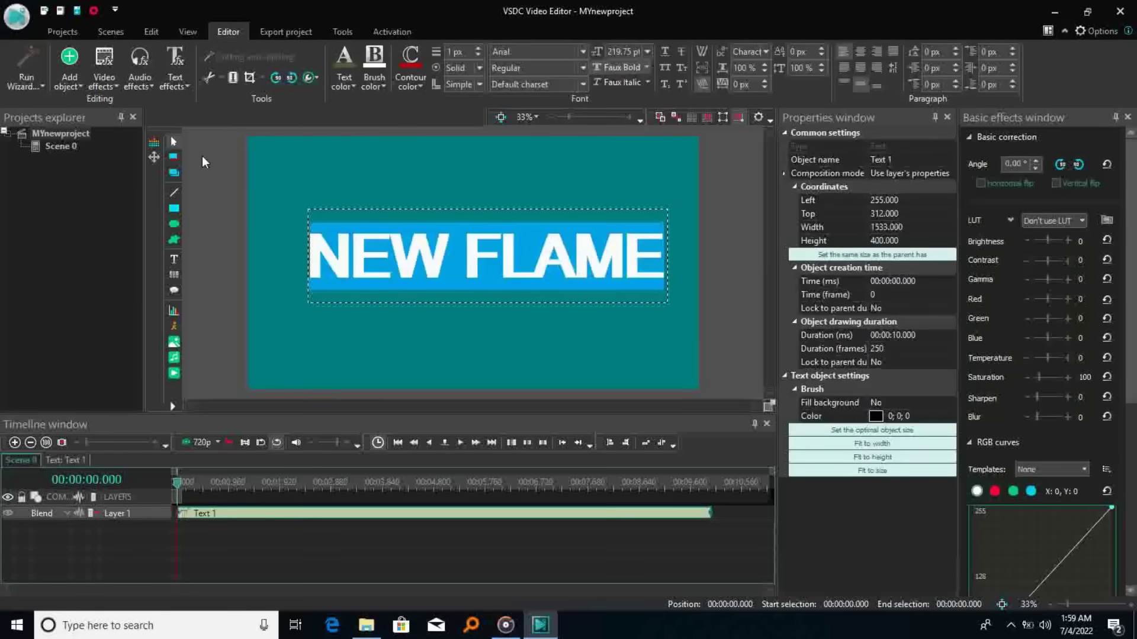
{"action": "left_click", "coordinate": [187, 84]}
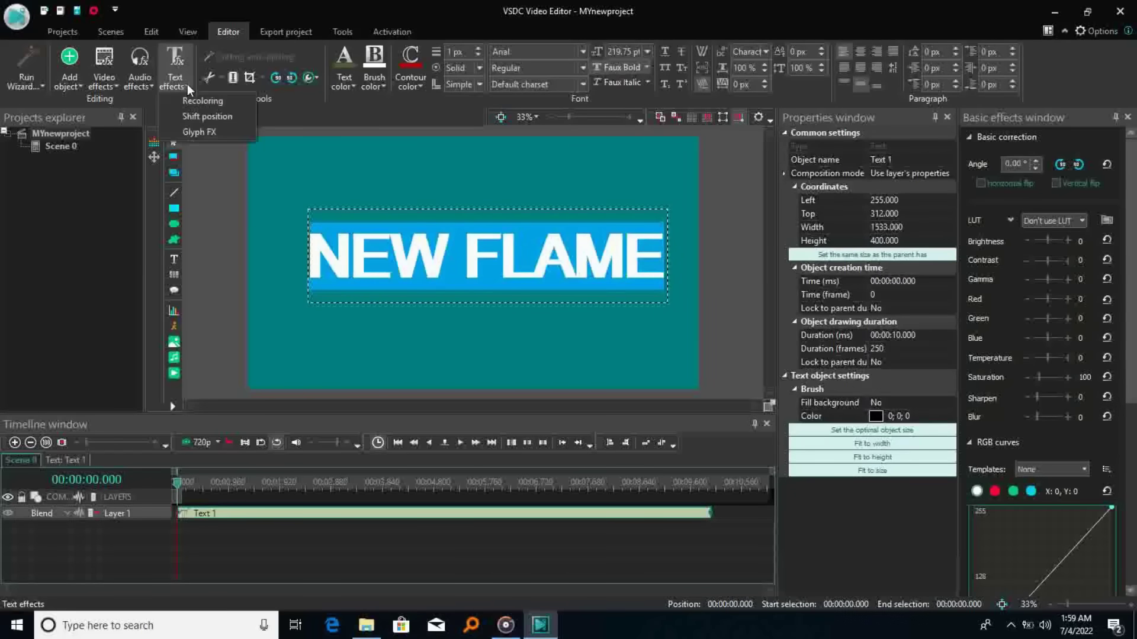
{"action": "left_click", "coordinate": [202, 115]}
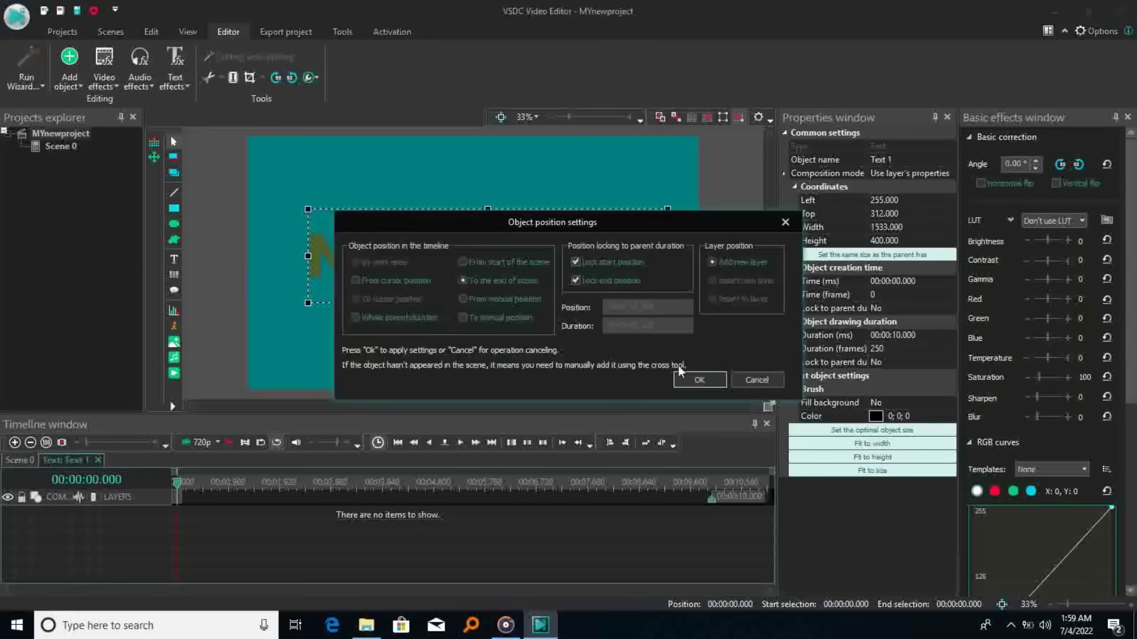
{"action": "left_click", "coordinate": [682, 375]}
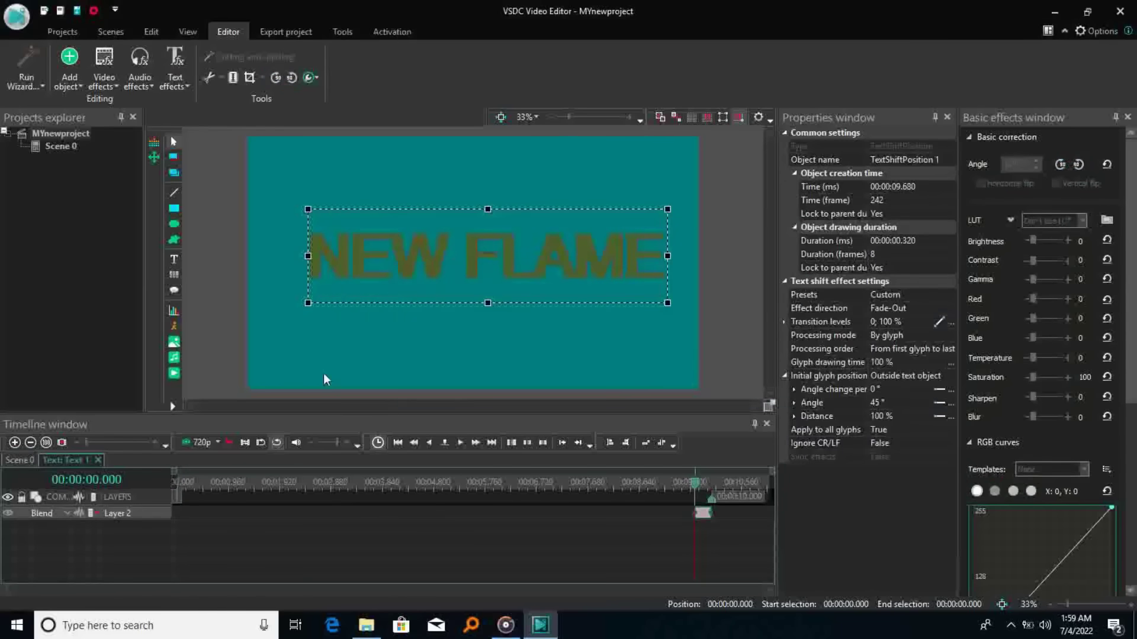
Stretch the text shift effect's start back to about 2.12 seconds on the timeline and preview the animation
{"action": "left_click", "coordinate": [487, 441]}
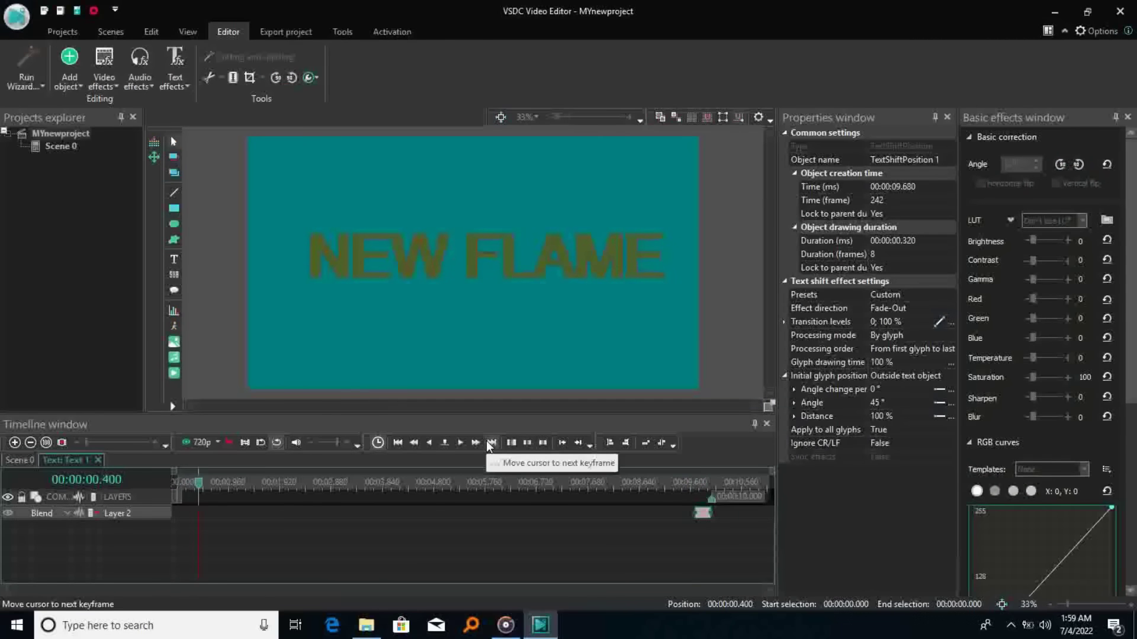
{"action": "left_click", "coordinate": [487, 442]}
{"action": "left_click", "coordinate": [460, 442]}
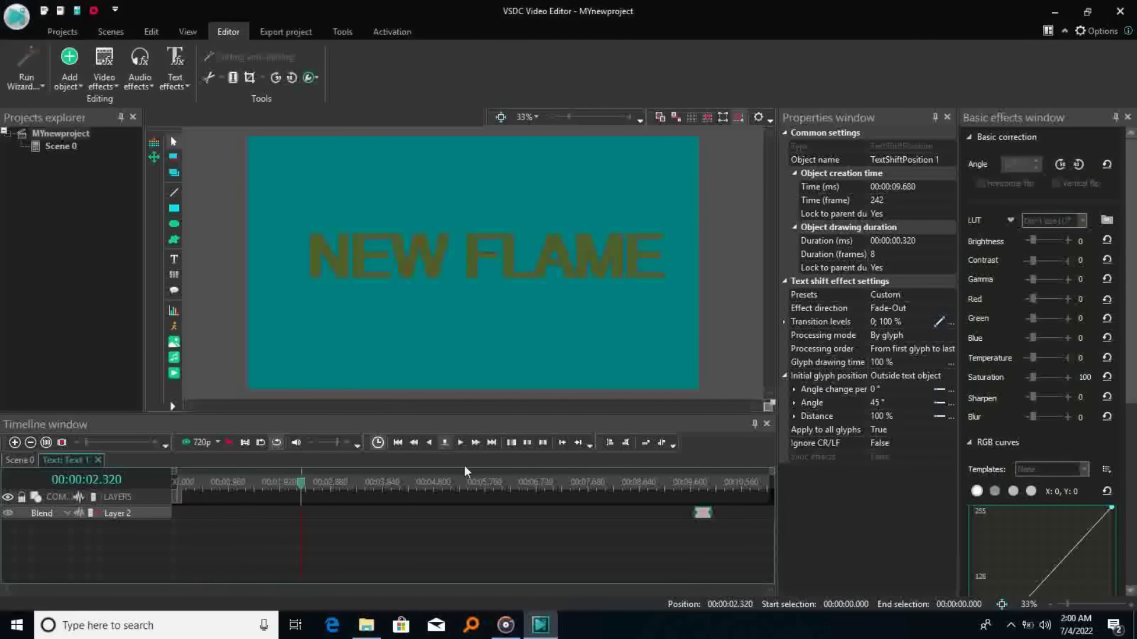
{"action": "left_click_drag", "start_coordinate": [695, 513], "coordinate": [289, 514]}
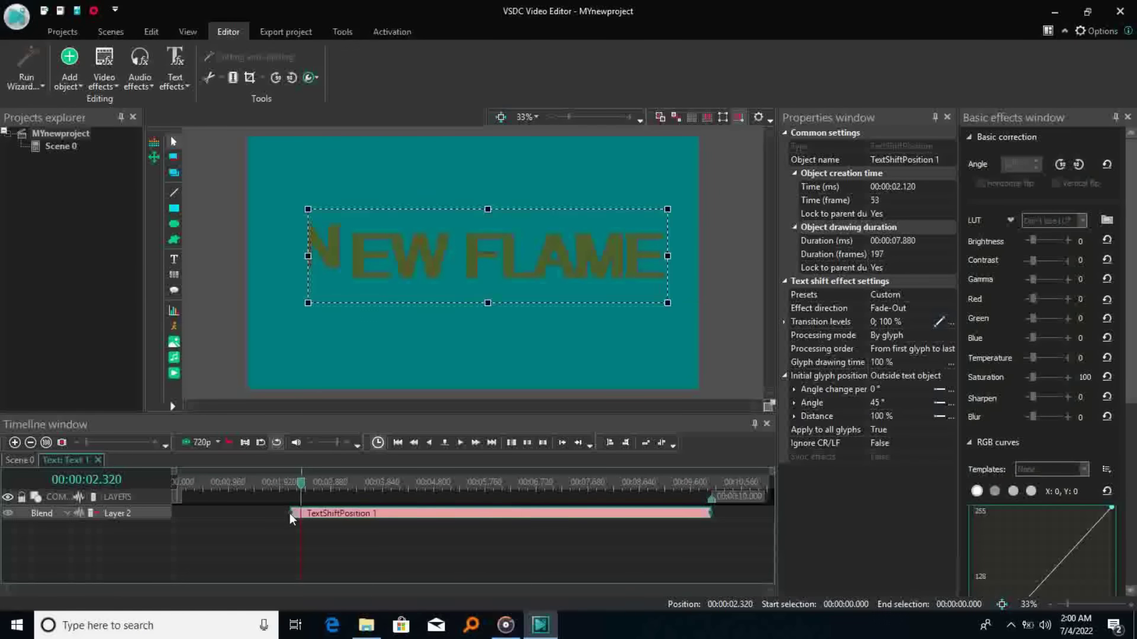
{"action": "key", "text": "space"}
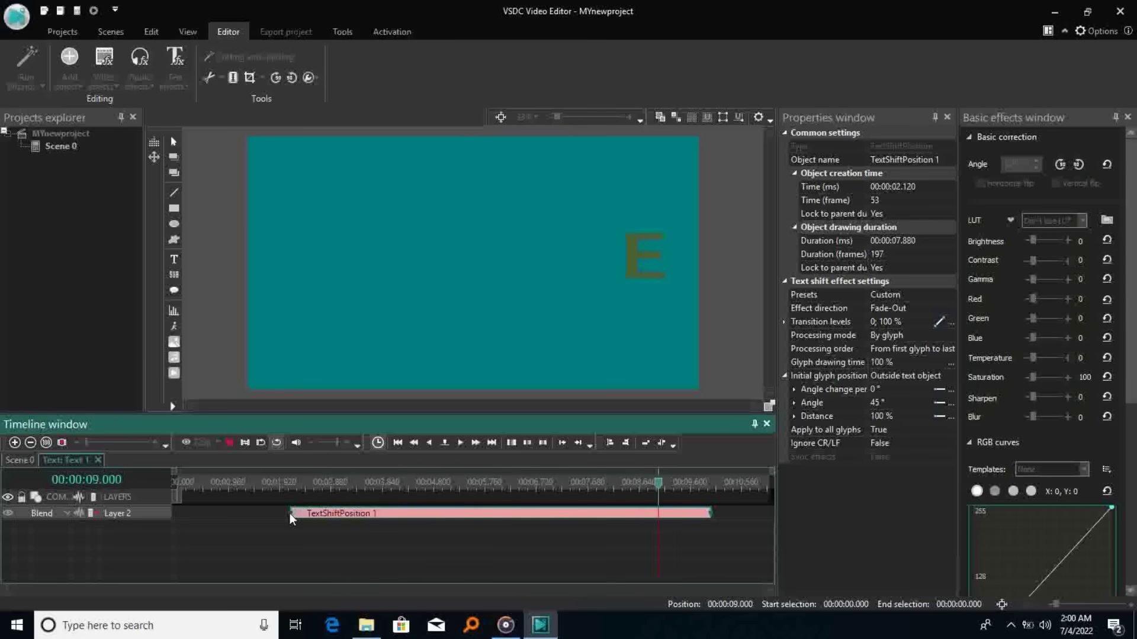
{"action": "key", "text": "space"}
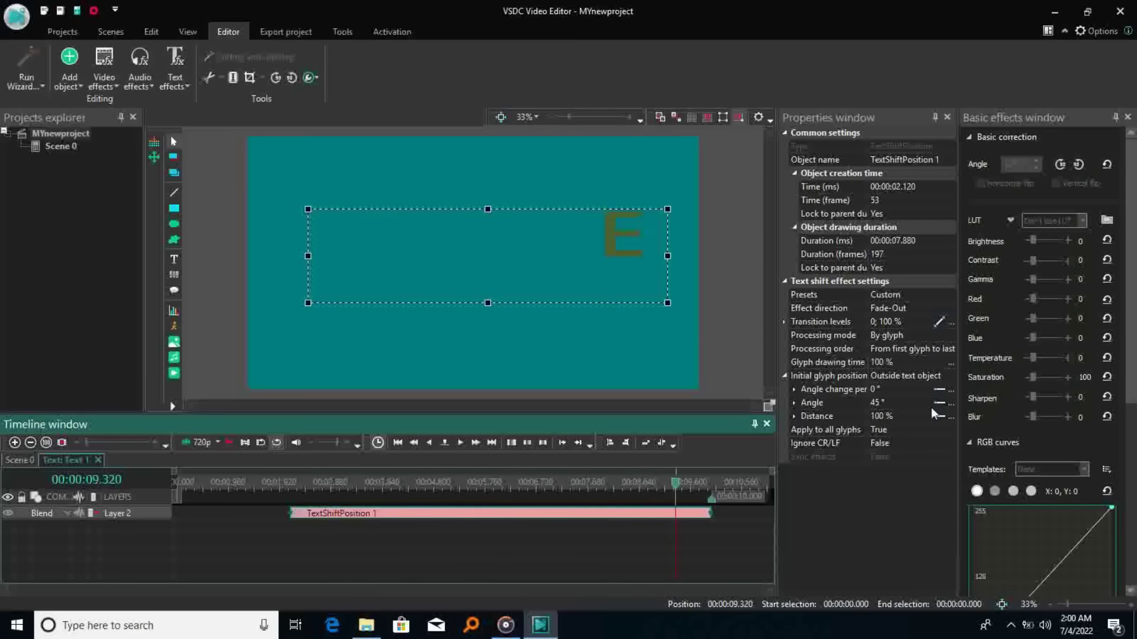
Make the effect's angle change per glyph variable with a starting value of 10°, and play the animation from near the beginning
{"action": "left_click", "coordinate": [940, 390]}
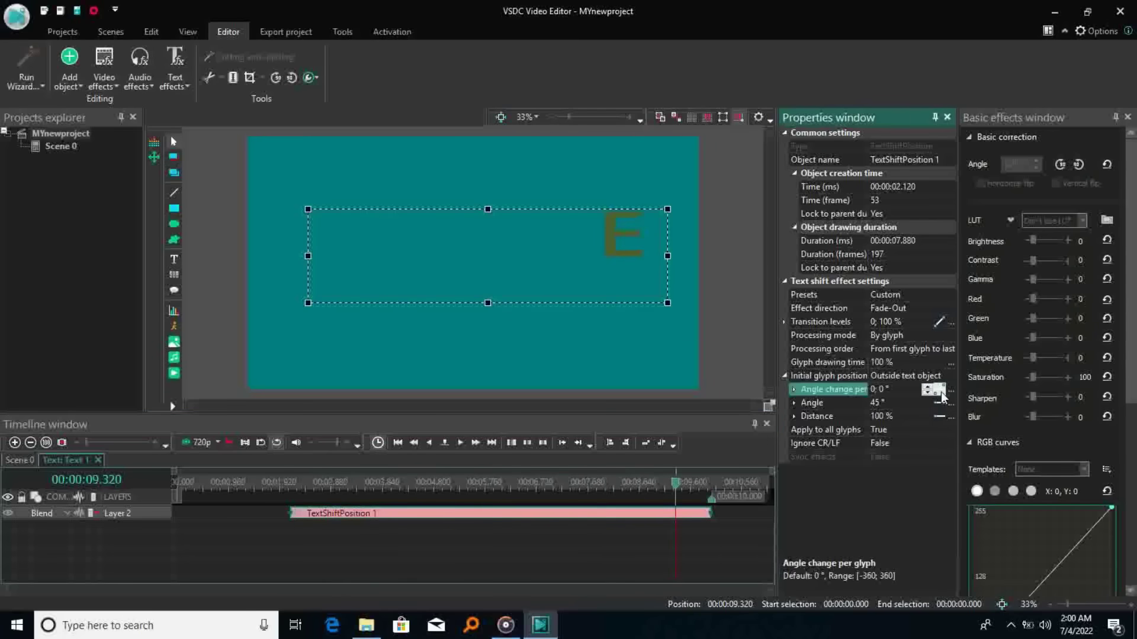
{"action": "type", "text": "1"}
{"action": "type", "text": "0"}
{"action": "left_click", "coordinate": [186, 485]}
{"action": "key", "text": "space"}
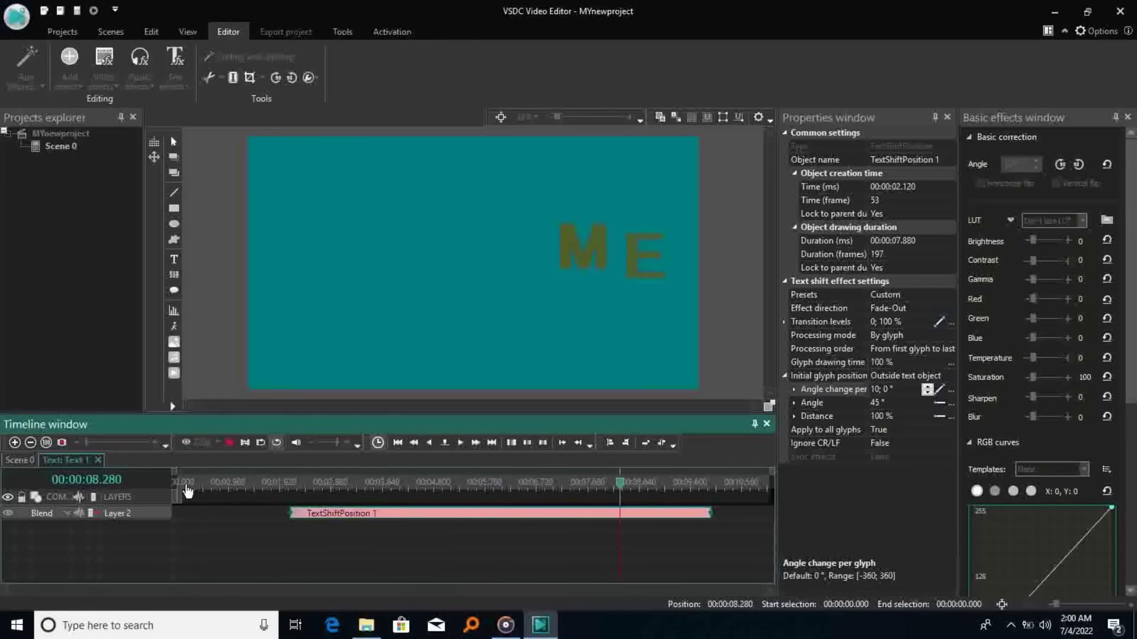
{"action": "key", "text": "space"}
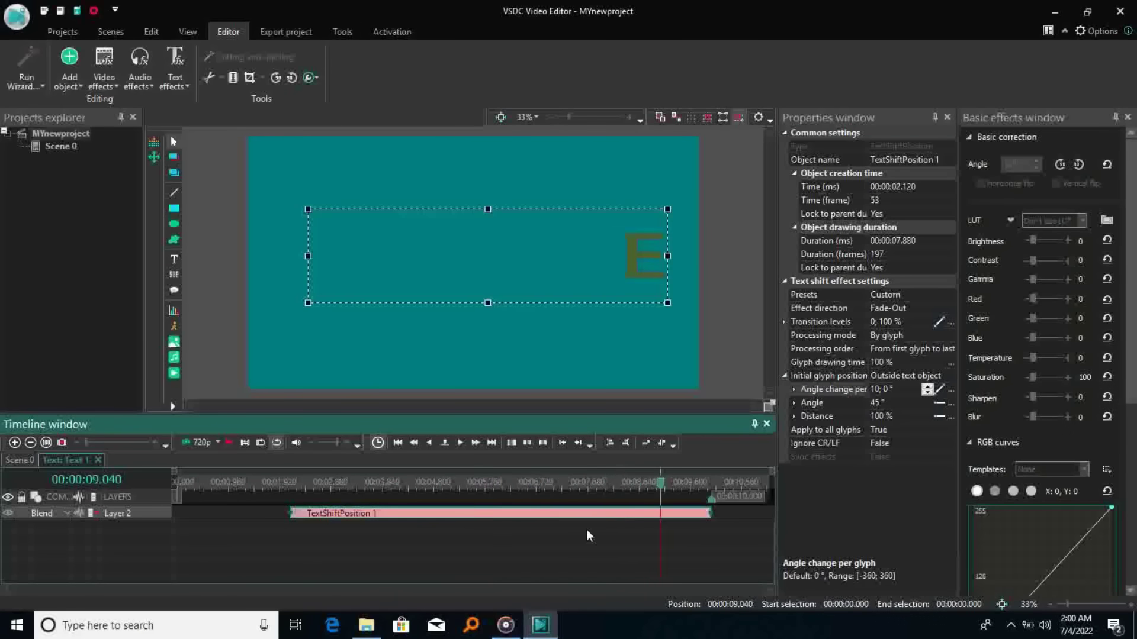
Set the ending value of the angle change per glyph to 10° and replay the animation from near the beginning
{"action": "left_click", "coordinate": [889, 389]}
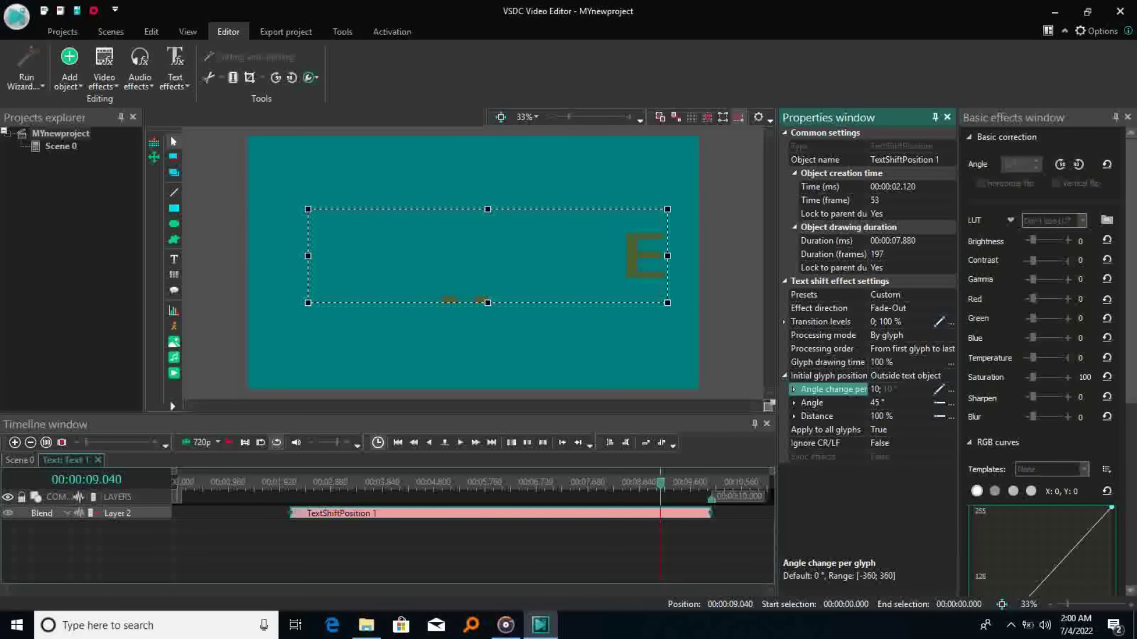
{"action": "left_click", "coordinate": [191, 480]}
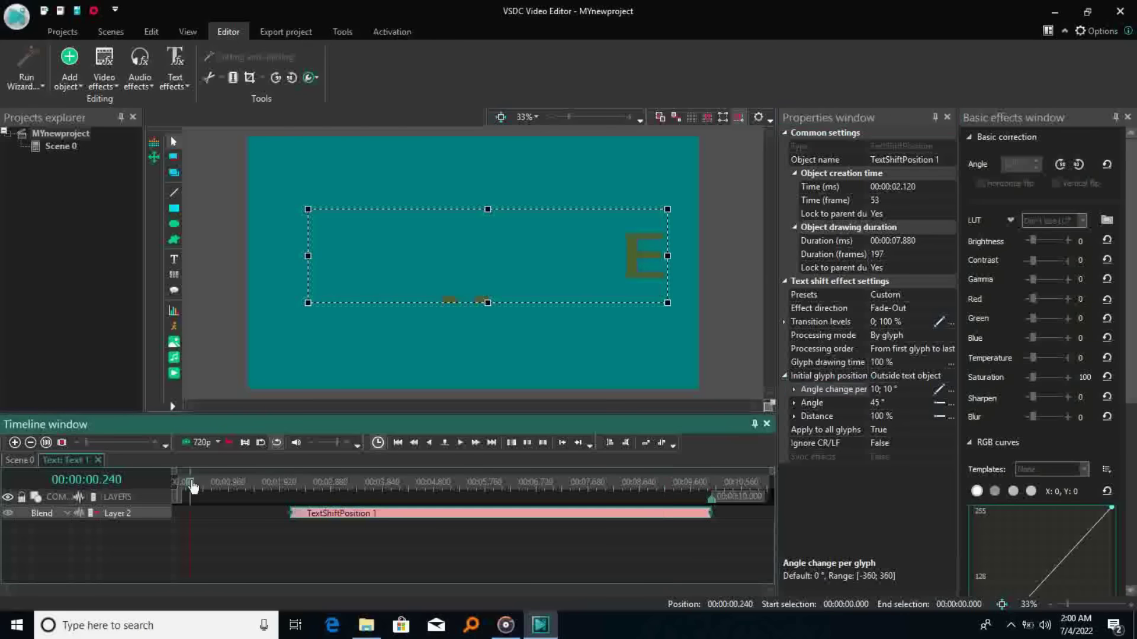
{"action": "key", "text": "space"}
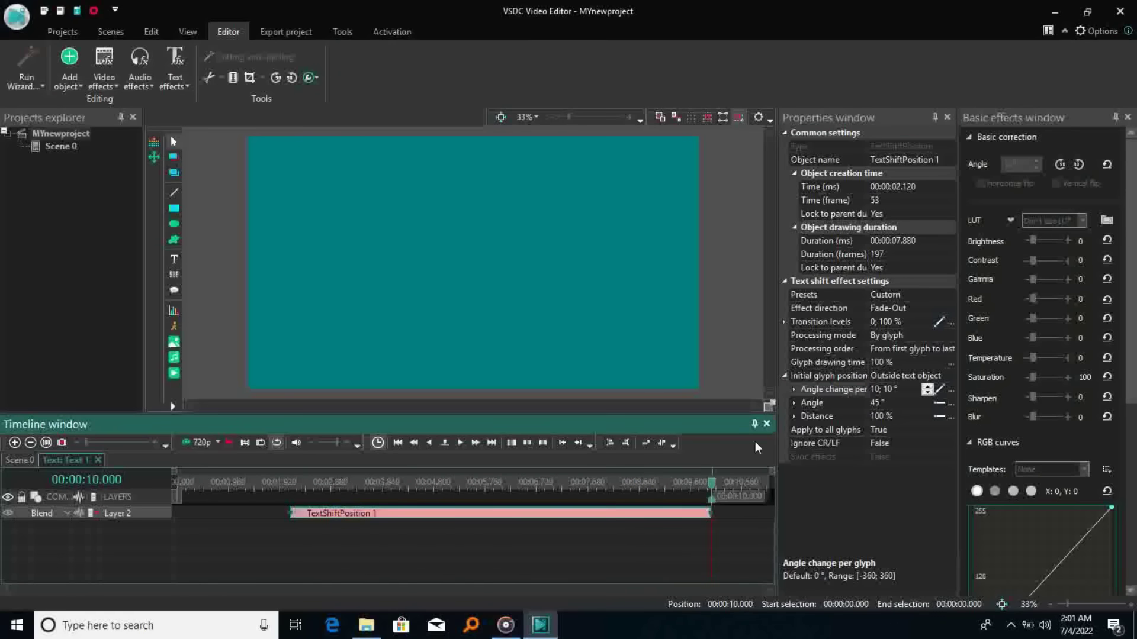
Set the text shift effect's angle to 61° and play the animation from near the beginning
{"action": "left_click", "coordinate": [813, 402]}
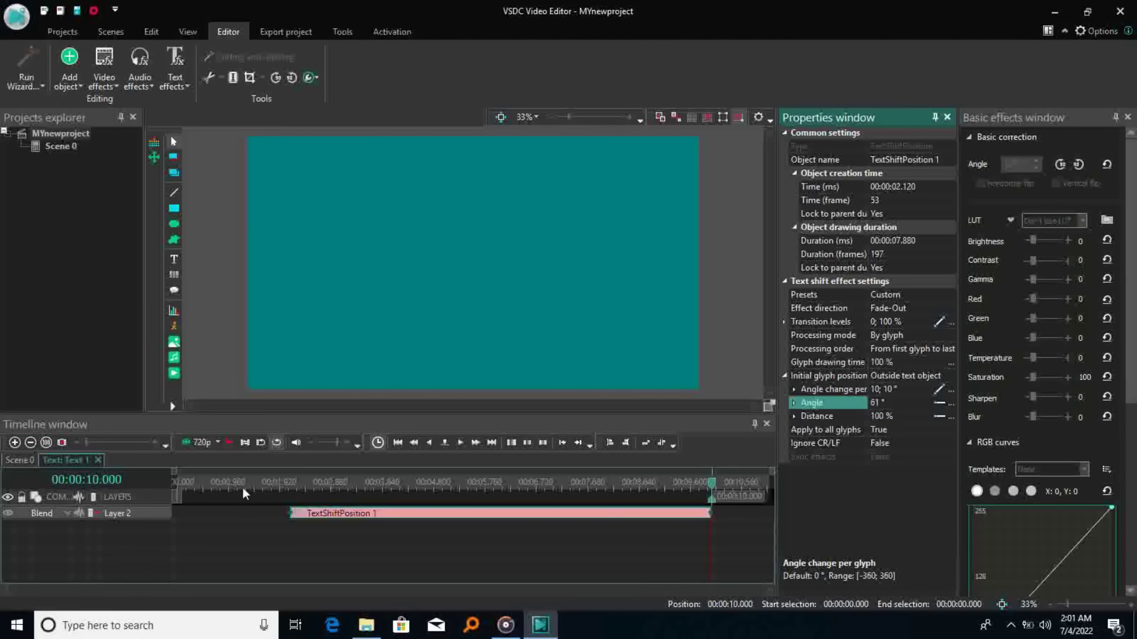
{"action": "left_click", "coordinate": [200, 481]}
{"action": "key", "text": "space"}
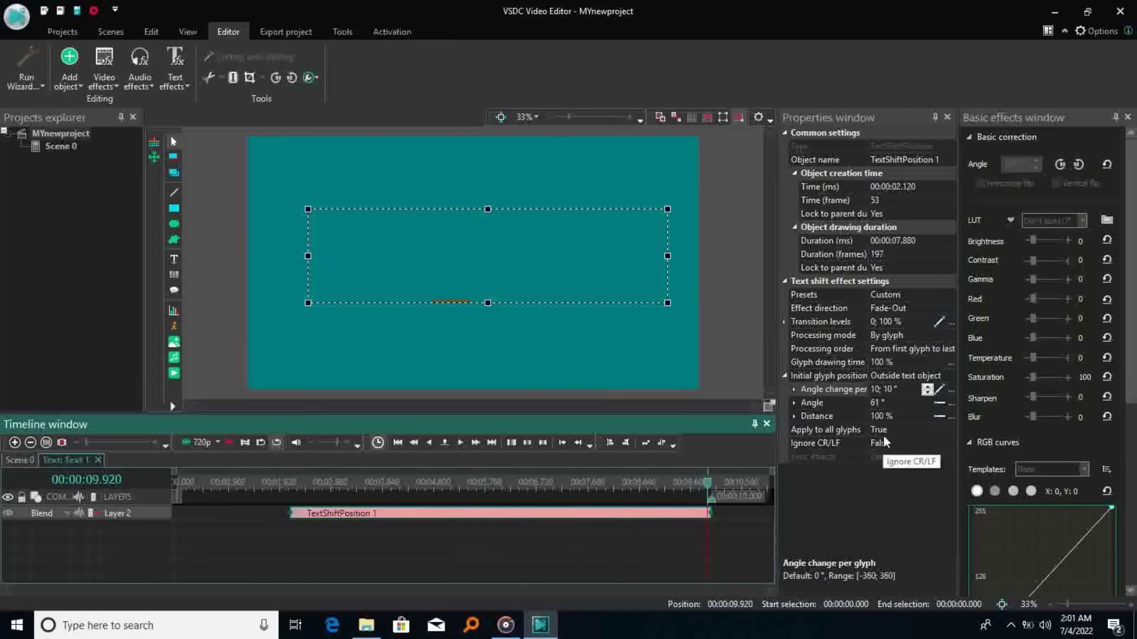
Change the effect's initial glyph position to Custom point and play the animation from near the beginning
{"action": "left_click", "coordinate": [945, 374]}
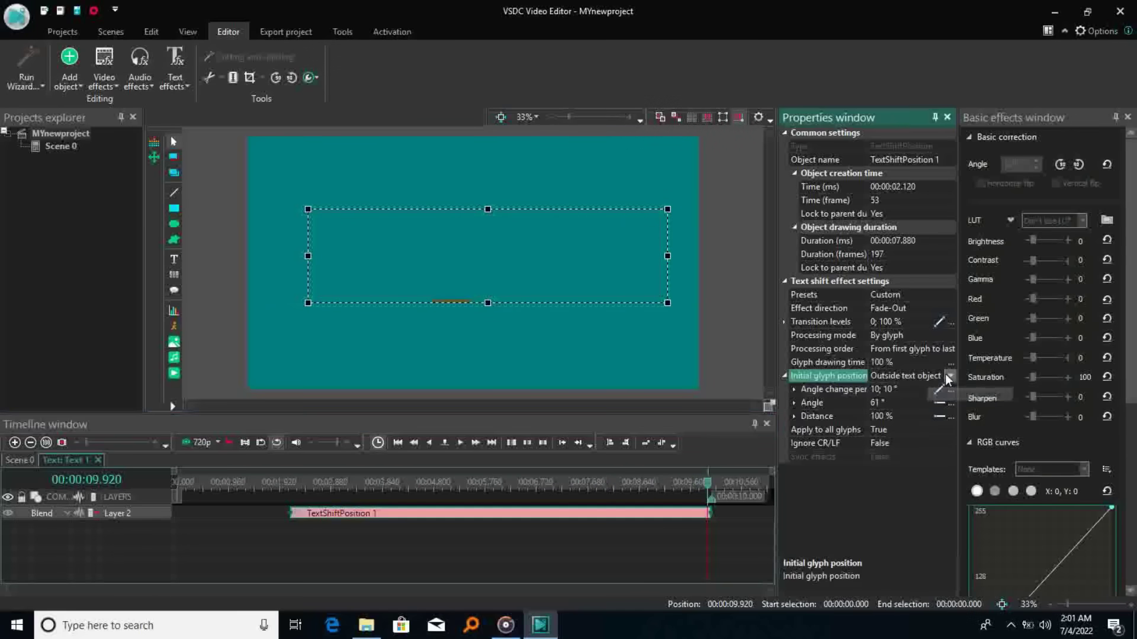
{"action": "left_click", "coordinate": [950, 375]}
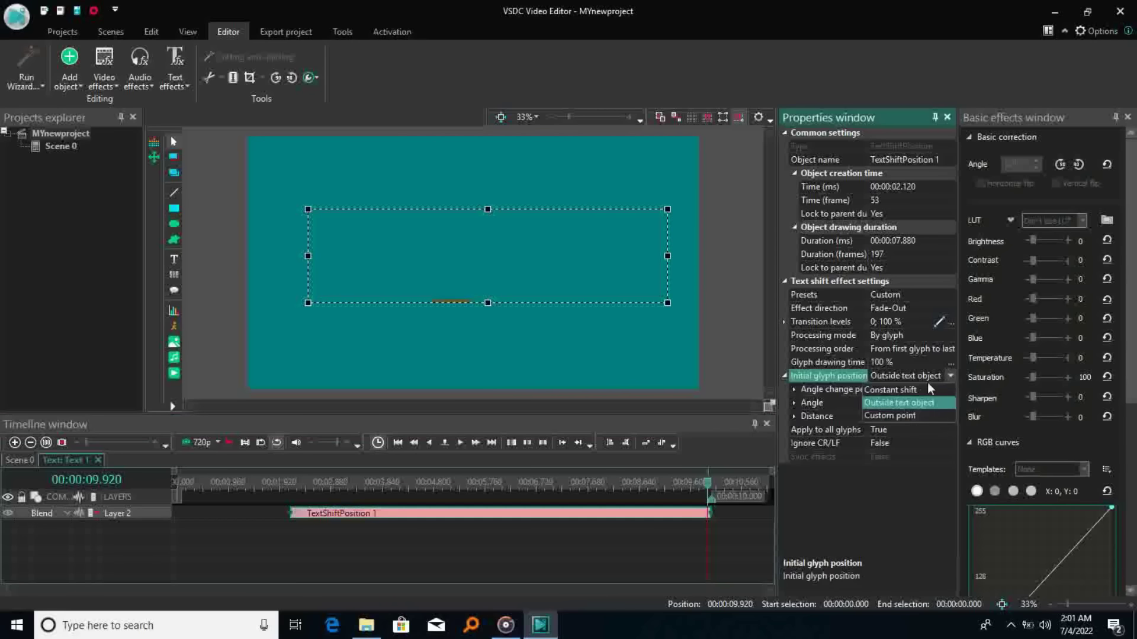
{"action": "left_click", "coordinate": [904, 415]}
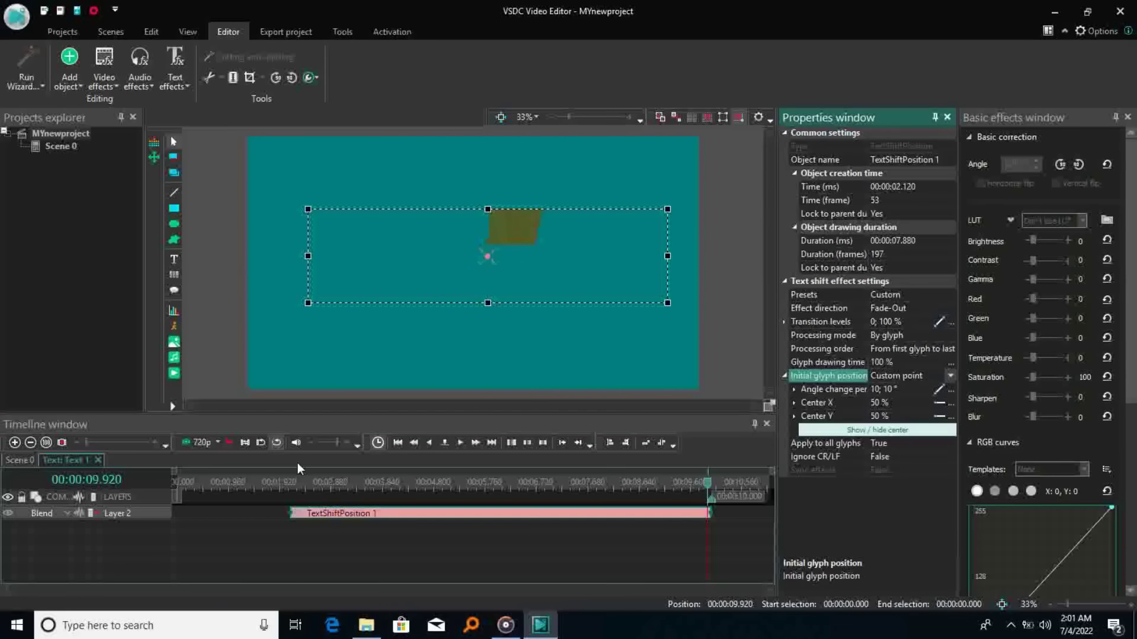
{"action": "left_click", "coordinate": [201, 483]}
{"action": "key", "text": "space"}
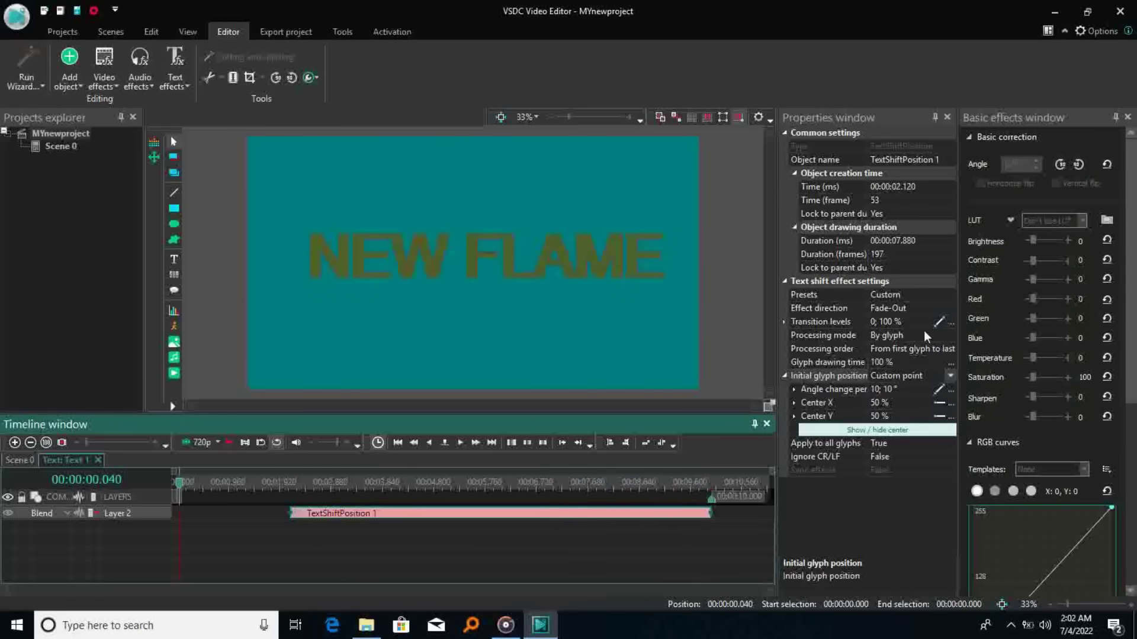
Set the starting transition level of the text shift effect to 100% and preview the animation
{"action": "left_click", "coordinate": [876, 321]}
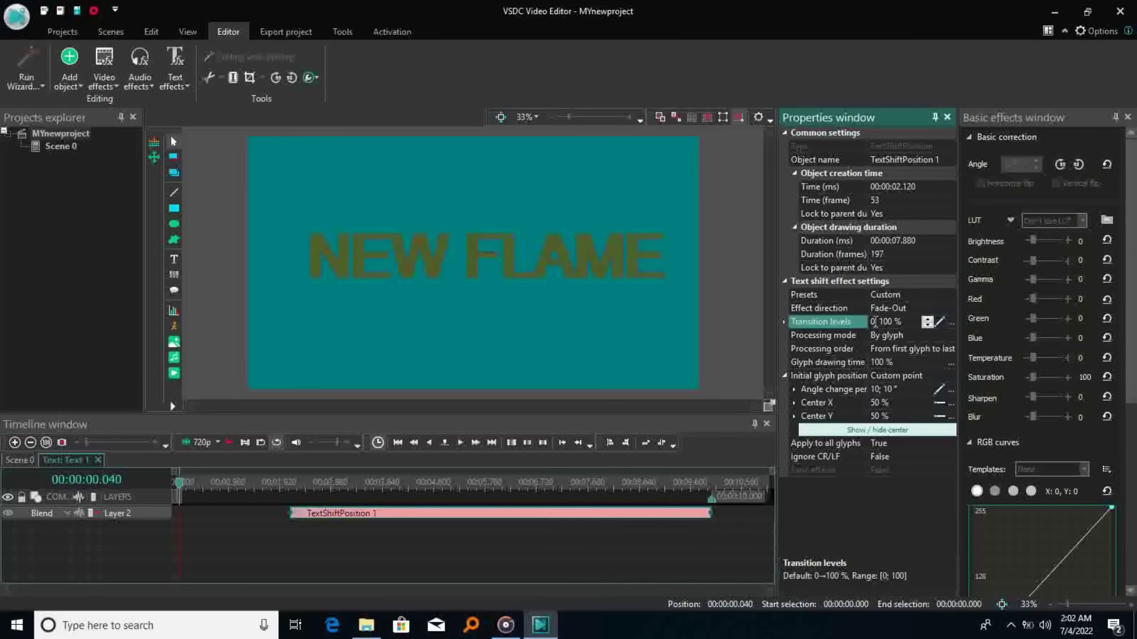
{"action": "type", "text": "1"}
{"action": "key", "text": "BackSpace"}
{"action": "key", "text": "BackSpace"}
{"action": "type", "text": "1"}
{"action": "left_click", "coordinate": [227, 441]}
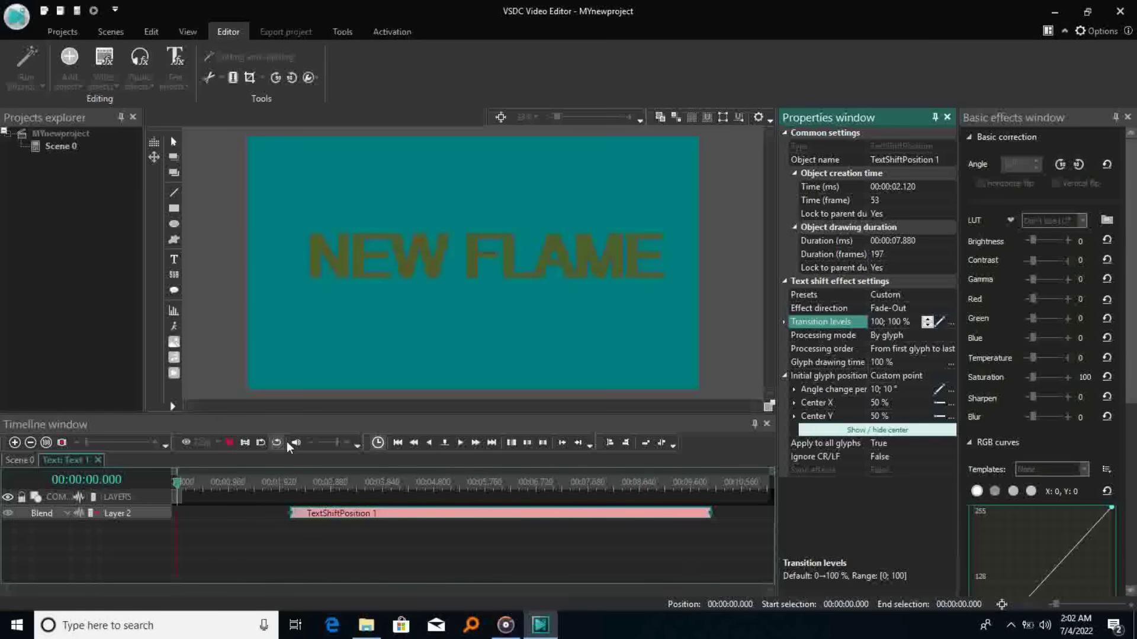
{"action": "left_click", "coordinate": [230, 443]}
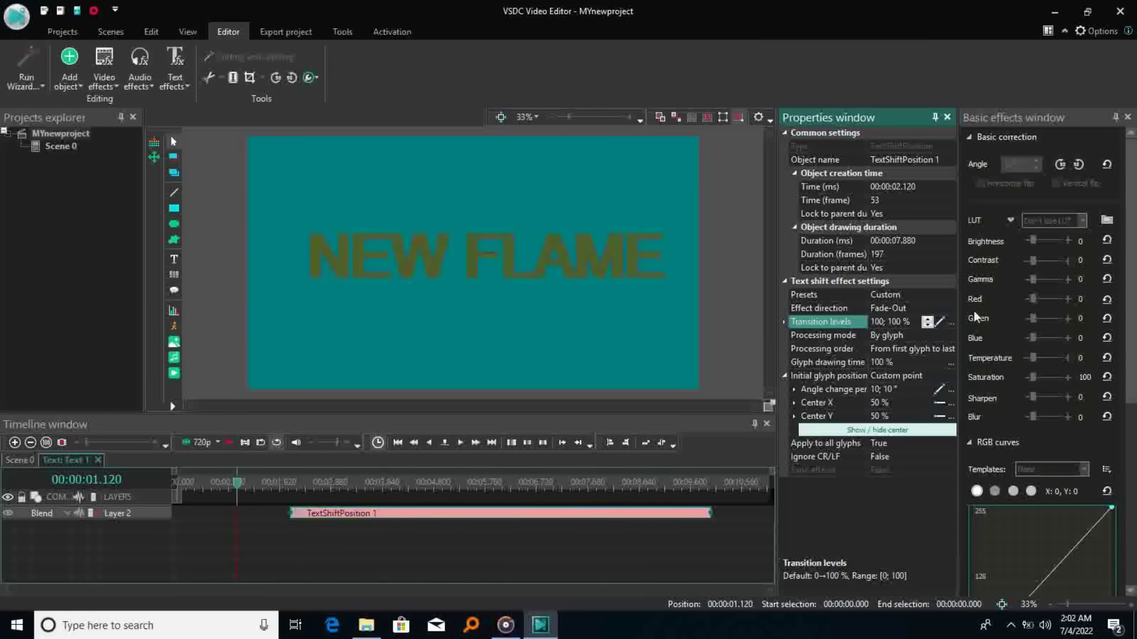
Set the starting transition level to 10% and replay the animation from near the beginning
{"action": "left_click", "coordinate": [881, 323]}
{"action": "left_click", "coordinate": [876, 506]}
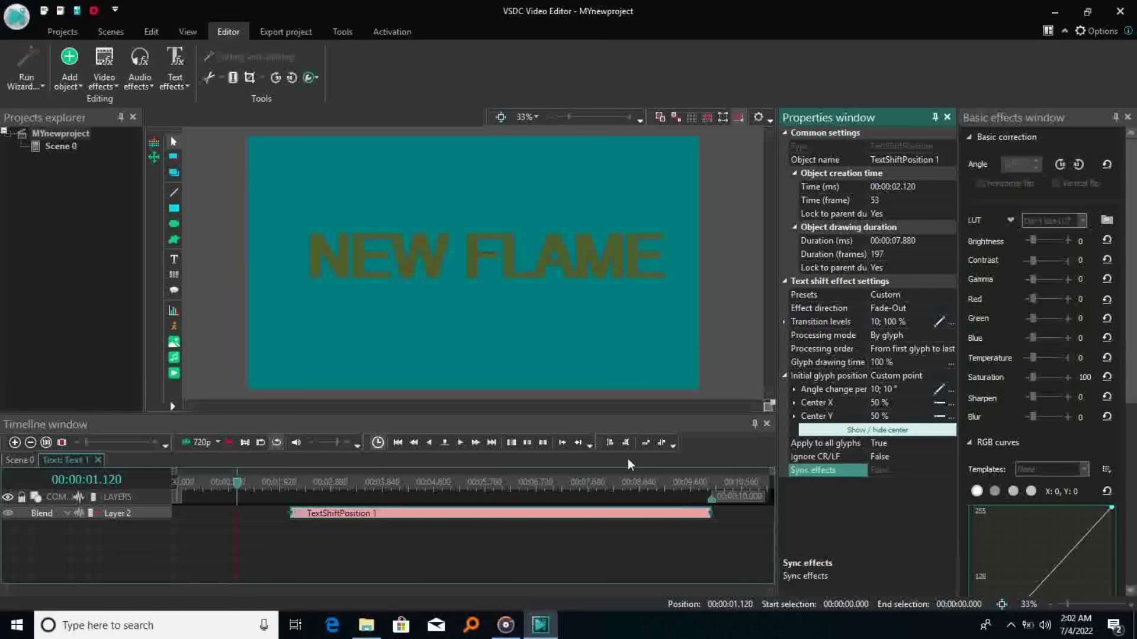
{"action": "left_click", "coordinate": [183, 479]}
{"action": "key", "text": "space"}
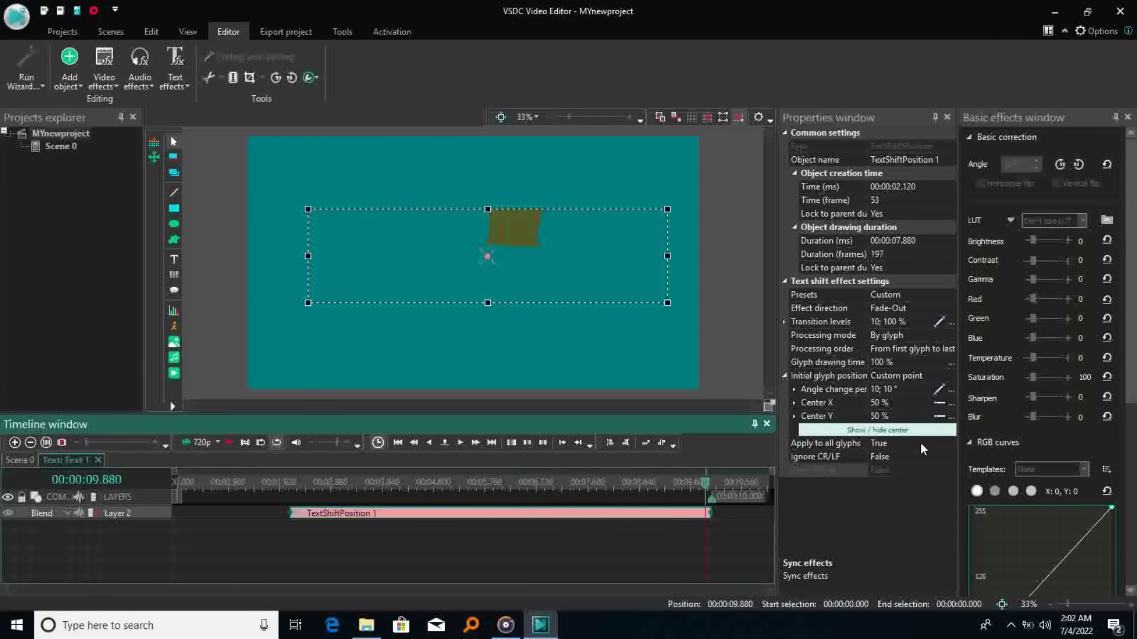
Change the effect direction to Fade-In and play the animation from the beginning
{"action": "left_click", "coordinate": [943, 304]}
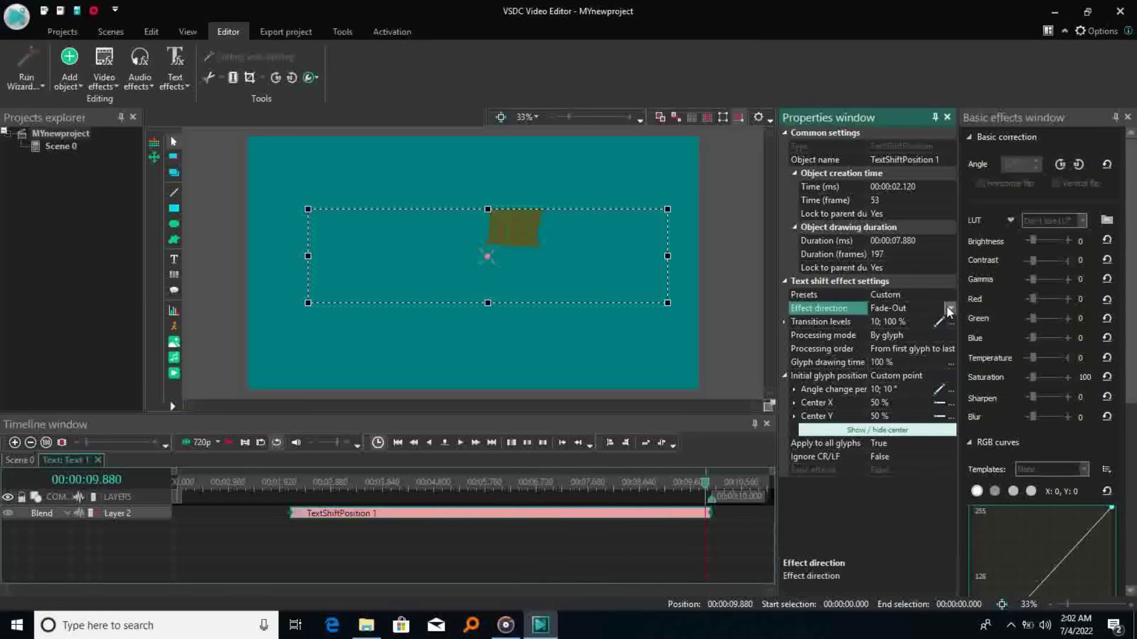
{"action": "left_click", "coordinate": [948, 308]}
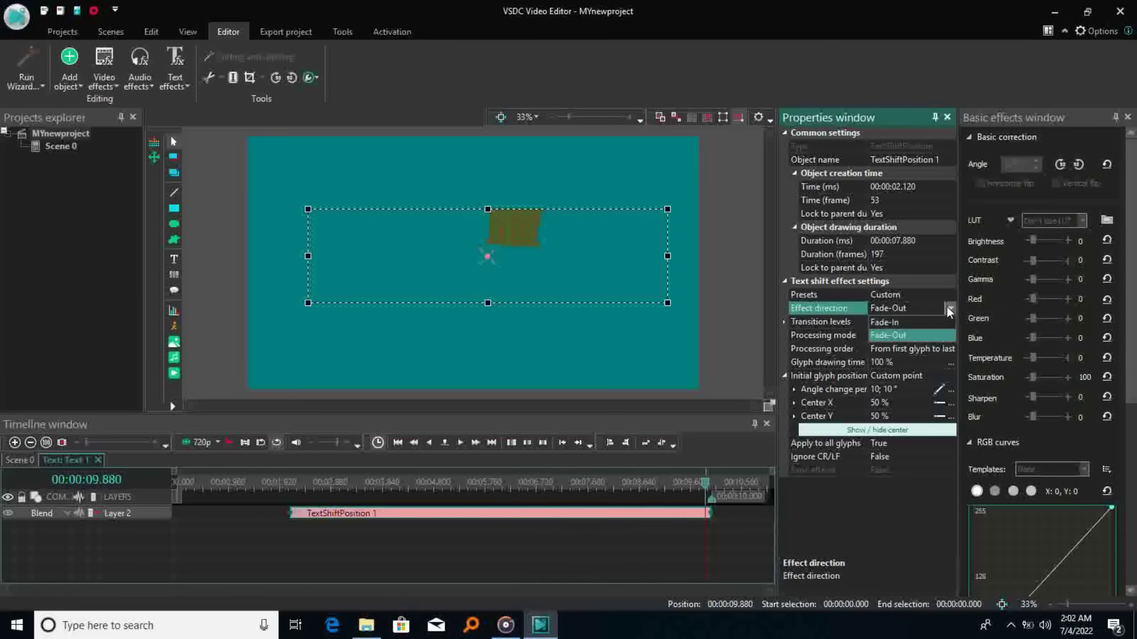
{"action": "left_click", "coordinate": [911, 322]}
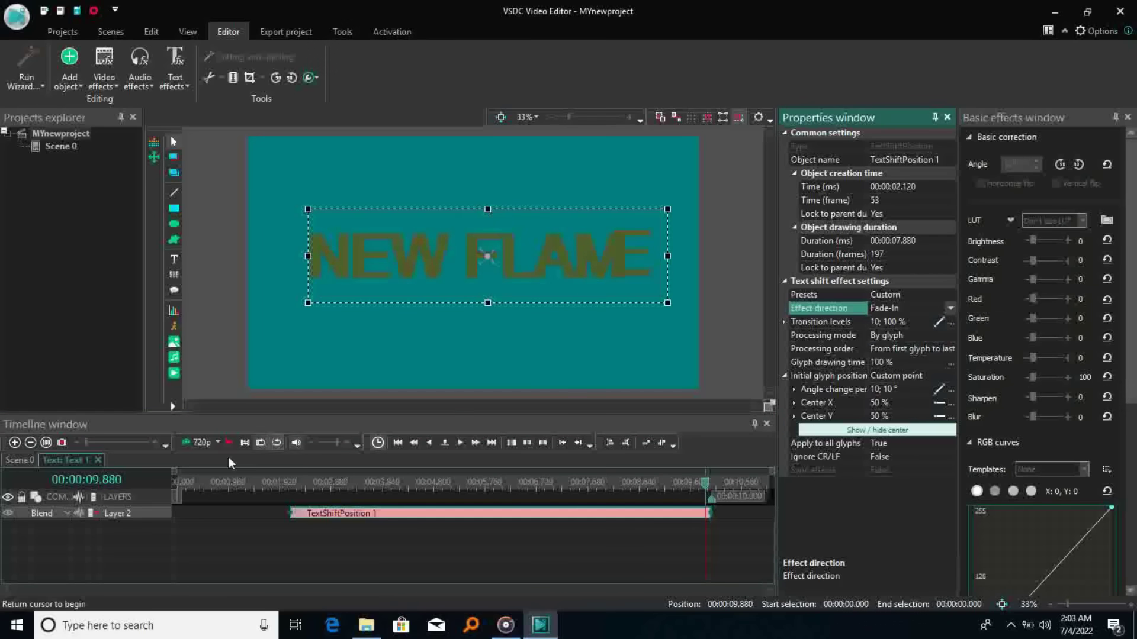
{"action": "left_click", "coordinate": [176, 480]}
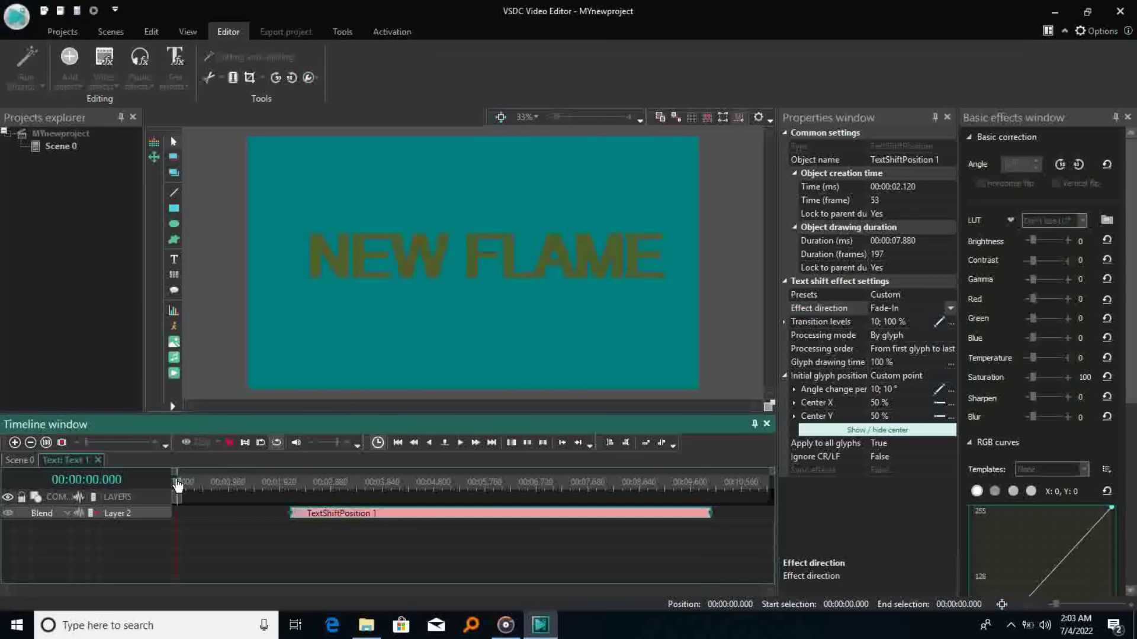
{"action": "key", "text": "space"}
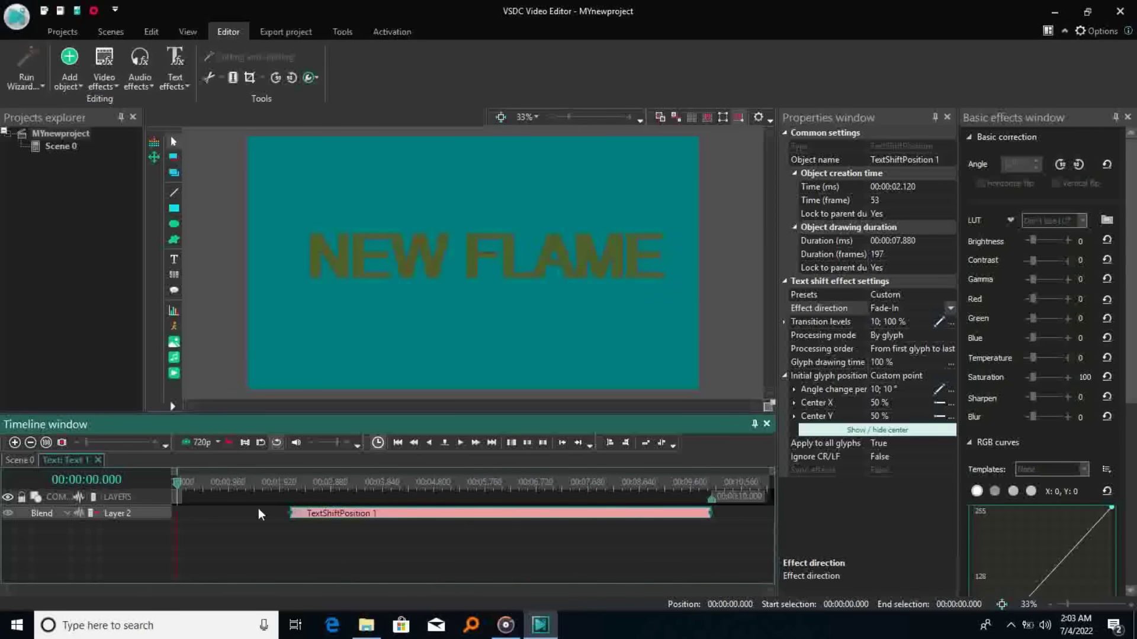
Stretch the text shift effect's start back to 0 seconds on the timeline and preview the first few seconds
{"action": "left_click_drag", "start_coordinate": [290, 510], "coordinate": [134, 512]}
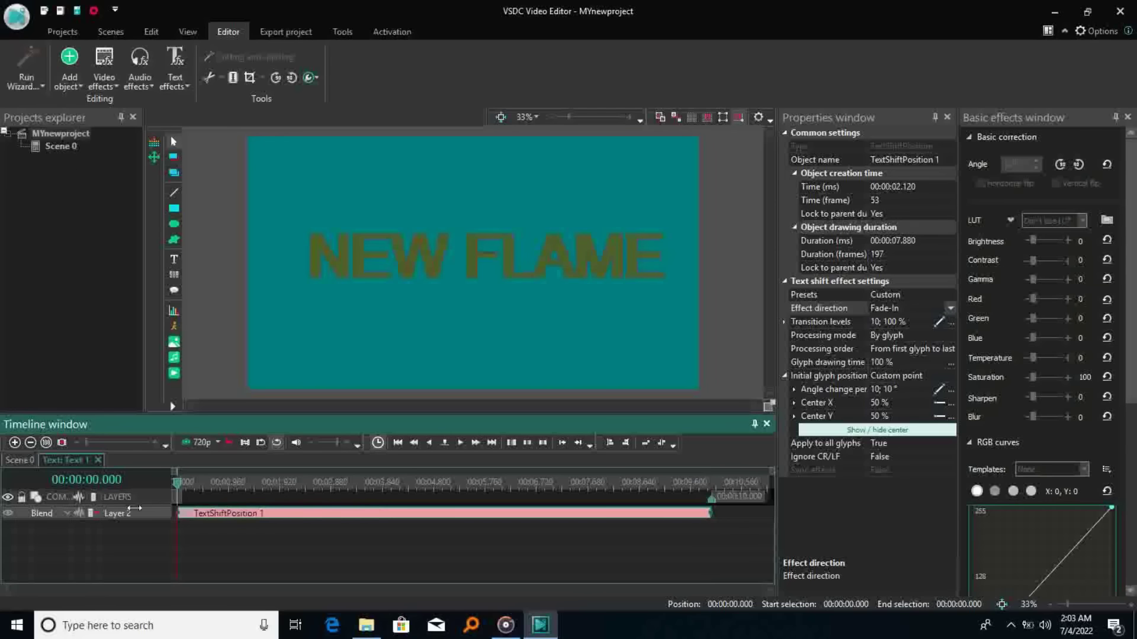
{"action": "key", "text": "space"}
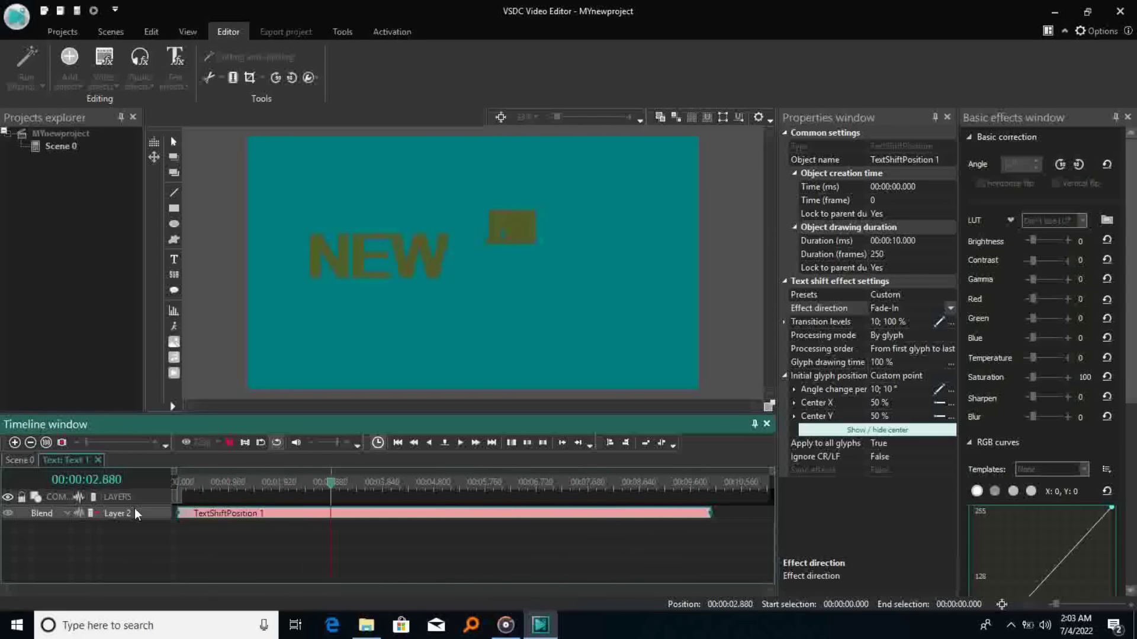
{"action": "key", "text": "space"}
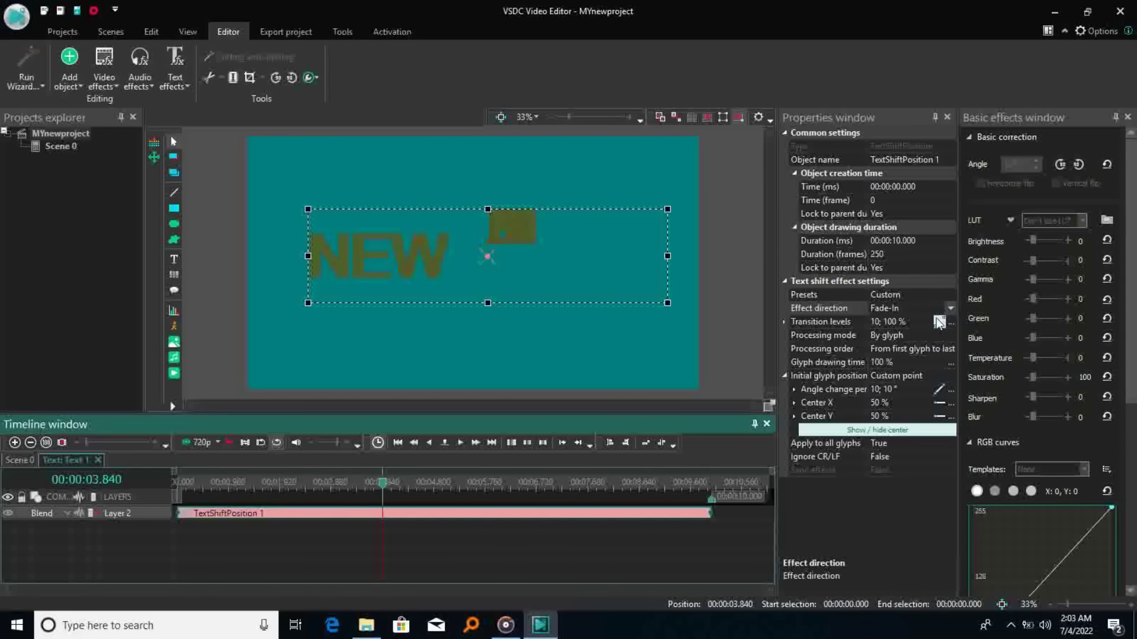
Set the starting transition level to 50%, replay from the beginning, and switch the transition graph from a straight line to a curve
{"action": "left_click", "coordinate": [878, 324]}
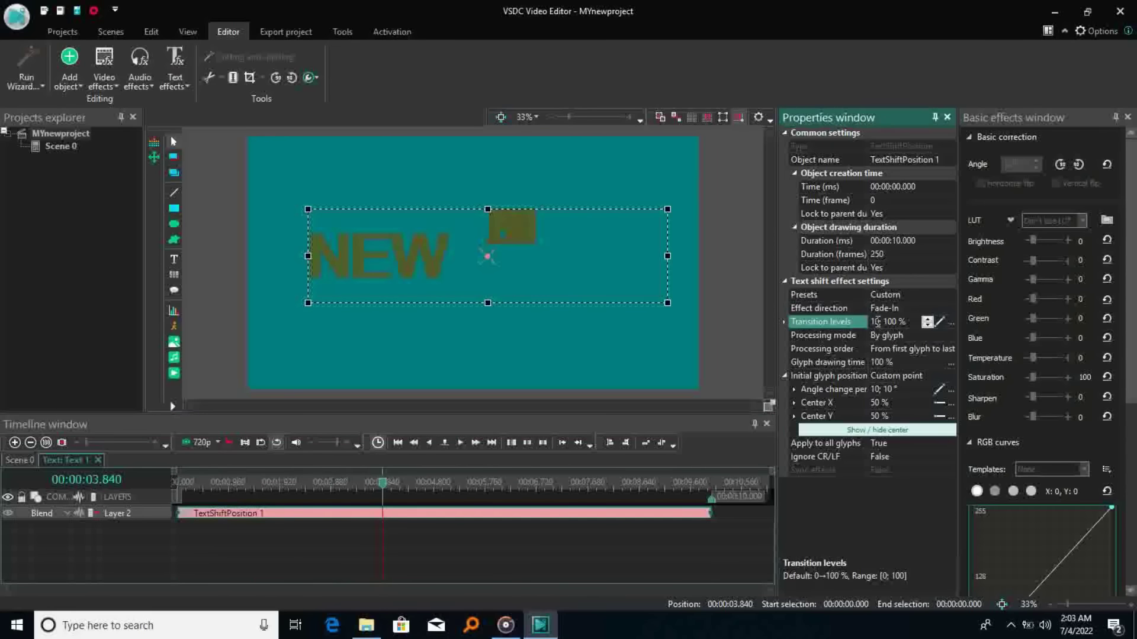
{"action": "double_click", "coordinate": [877, 321]}
{"action": "type", "text": "50"}
{"action": "left_click", "coordinate": [867, 471]}
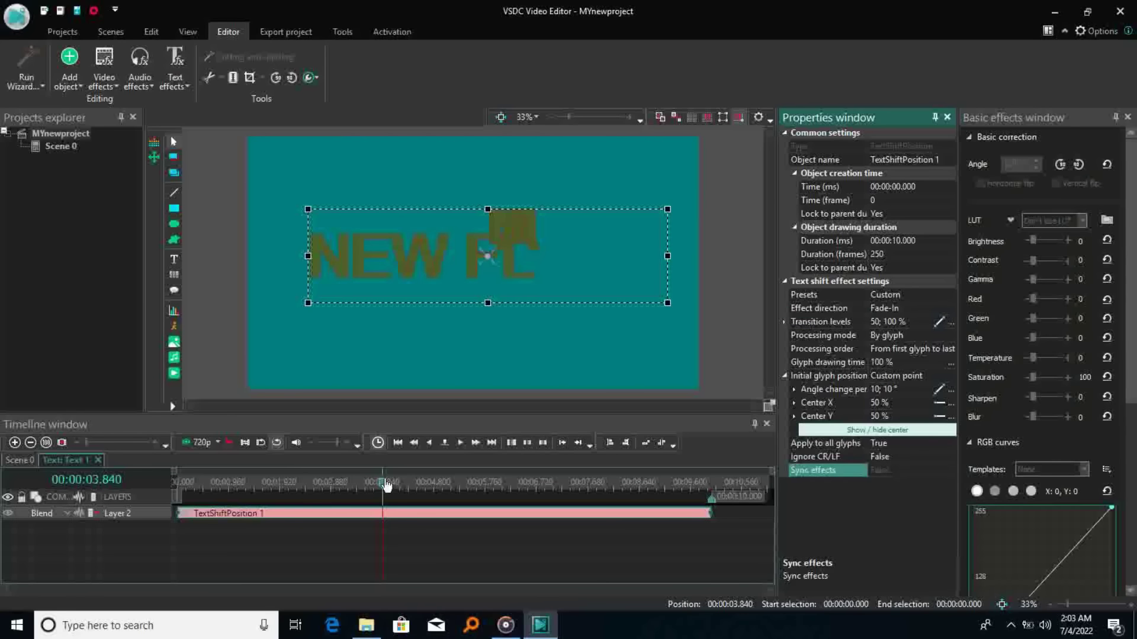
{"action": "left_click_drag", "start_coordinate": [385, 486], "coordinate": [155, 486]}
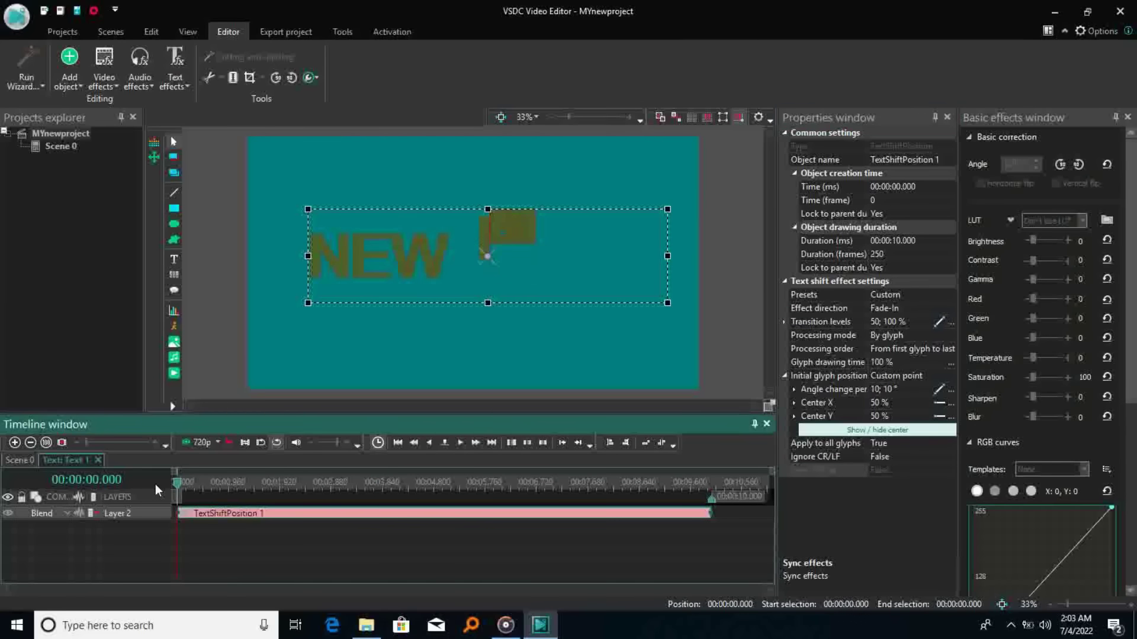
{"action": "key", "text": "space"}
{"action": "left_click", "coordinate": [939, 323]}
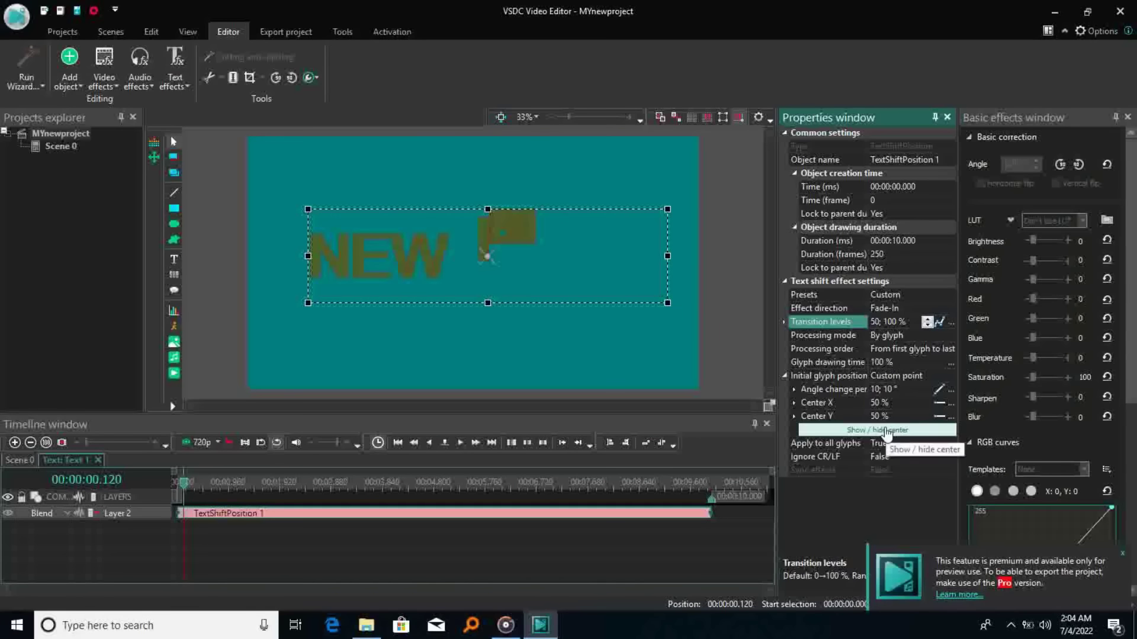
Change the effect's processing mode to By word and play the animation from the beginning
{"action": "left_click", "coordinate": [922, 335]}
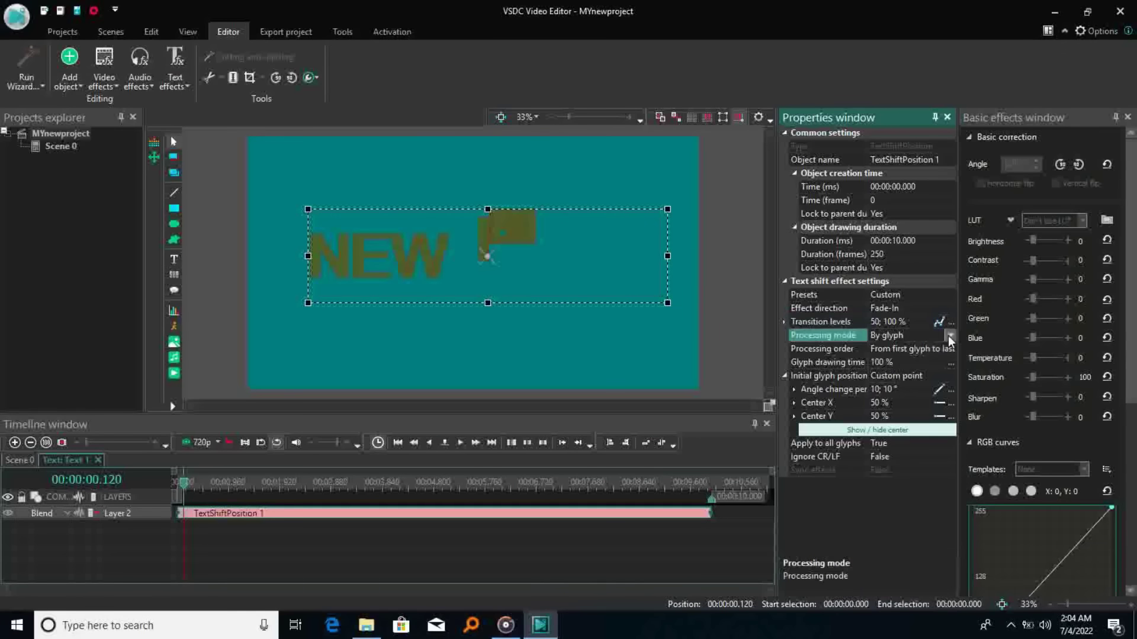
{"action": "left_click", "coordinate": [950, 337]}
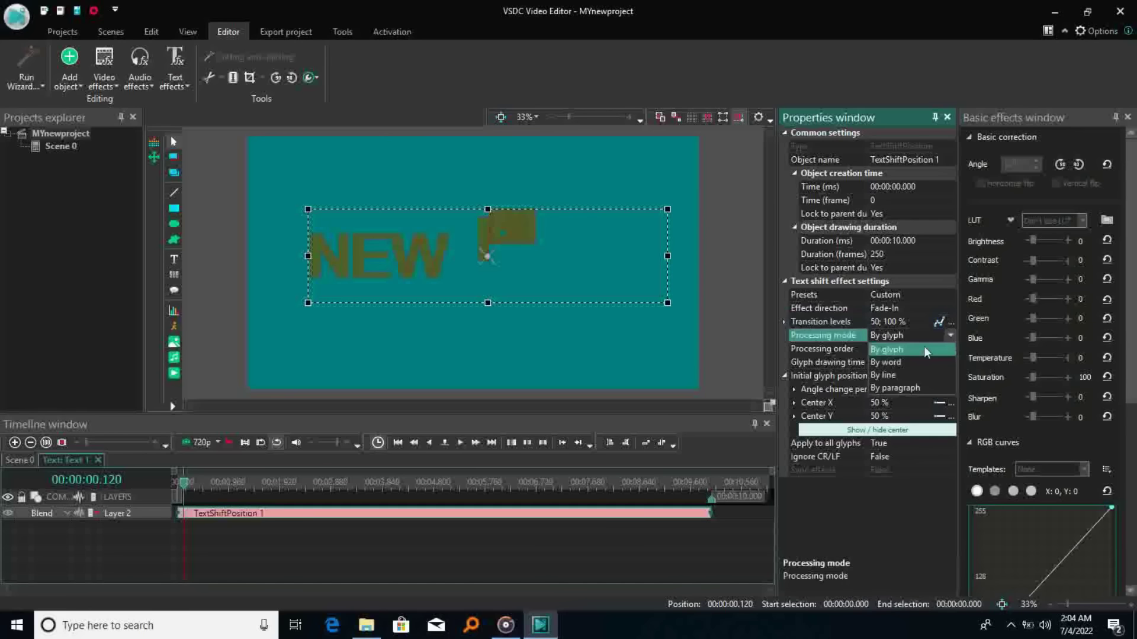
{"action": "left_click", "coordinate": [889, 361]}
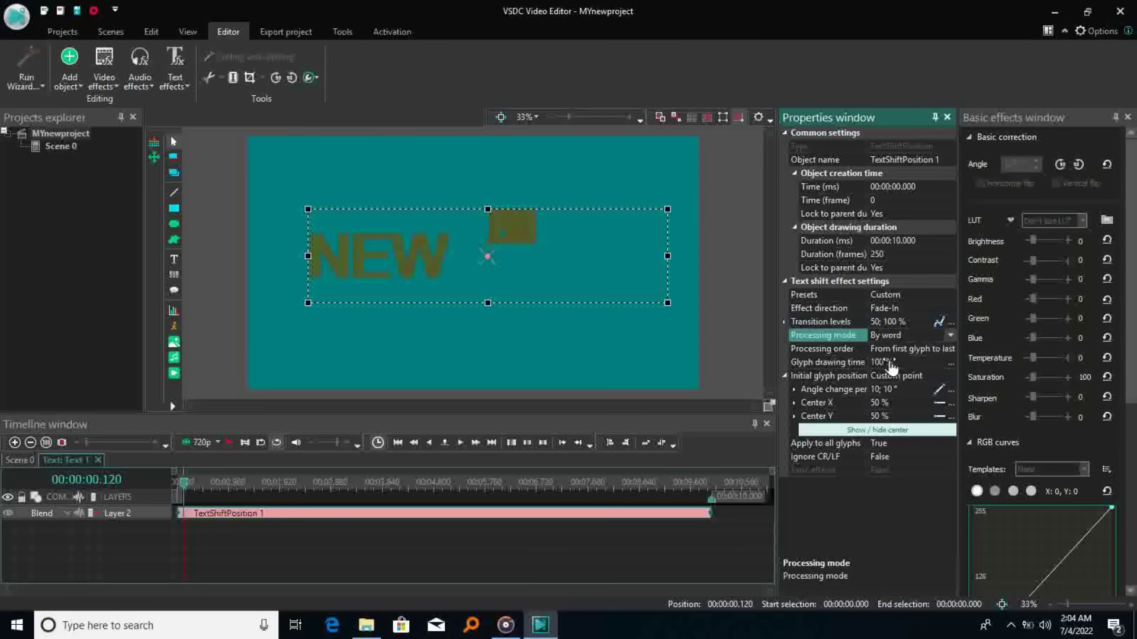
{"action": "left_click", "coordinate": [179, 487]}
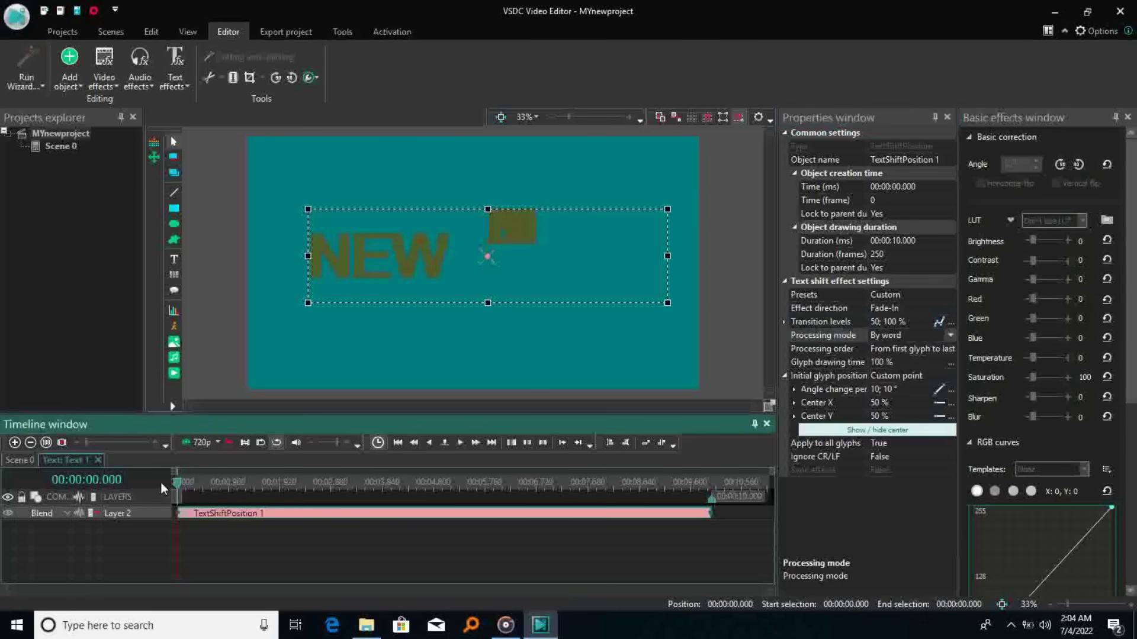
{"action": "key", "text": "space"}
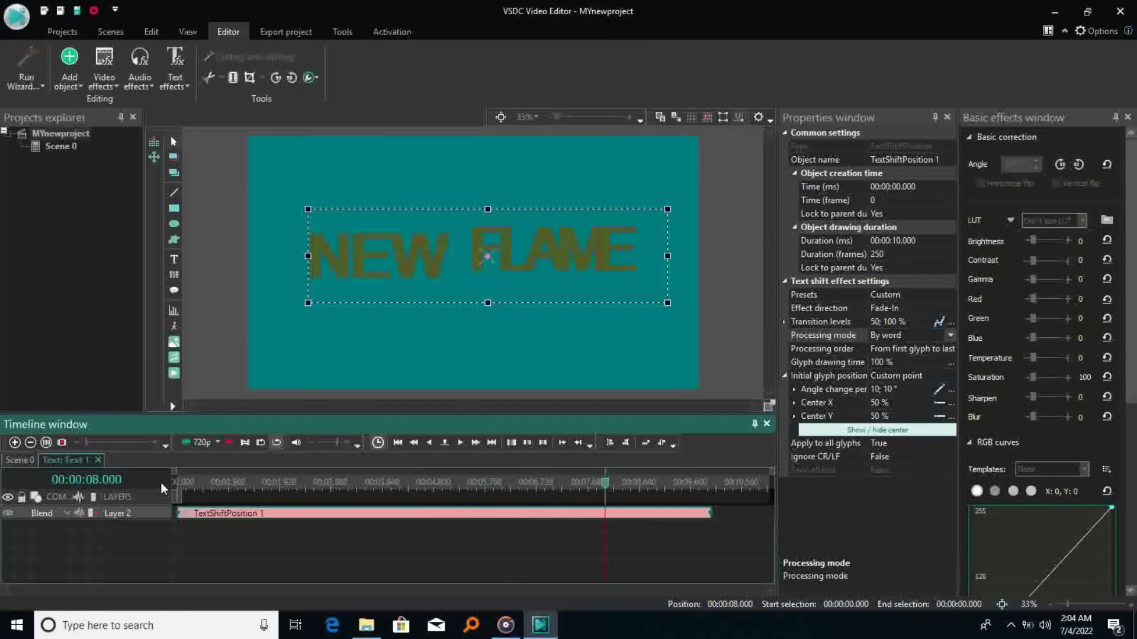
{"action": "key", "text": "space"}
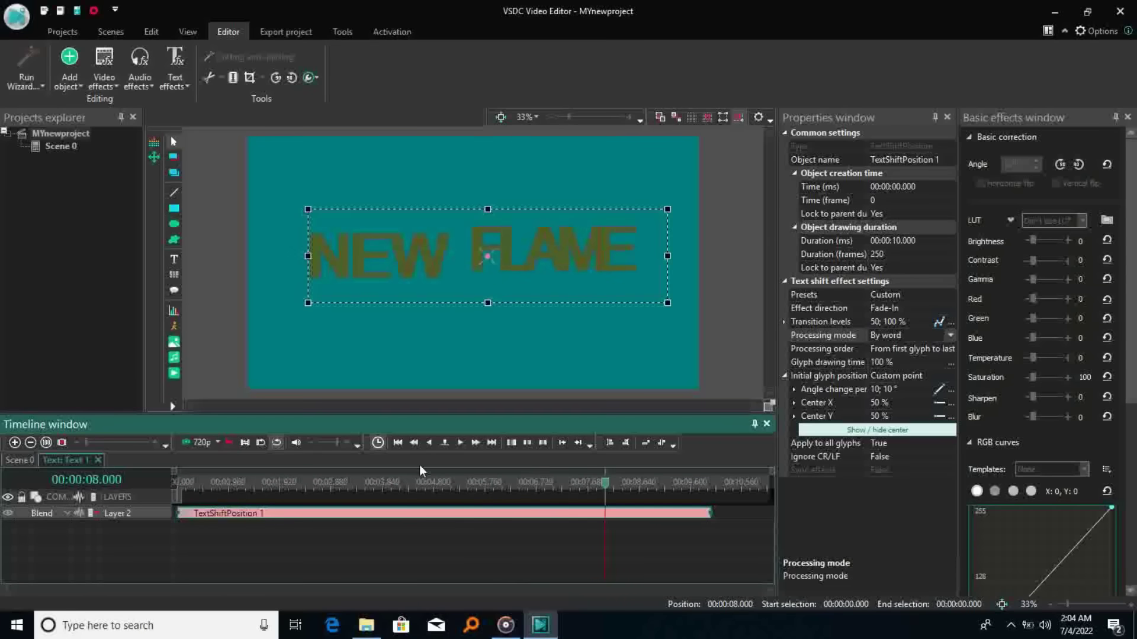
Change the processing mode to By line and replay the animation from the beginning
{"action": "left_click", "coordinate": [951, 336]}
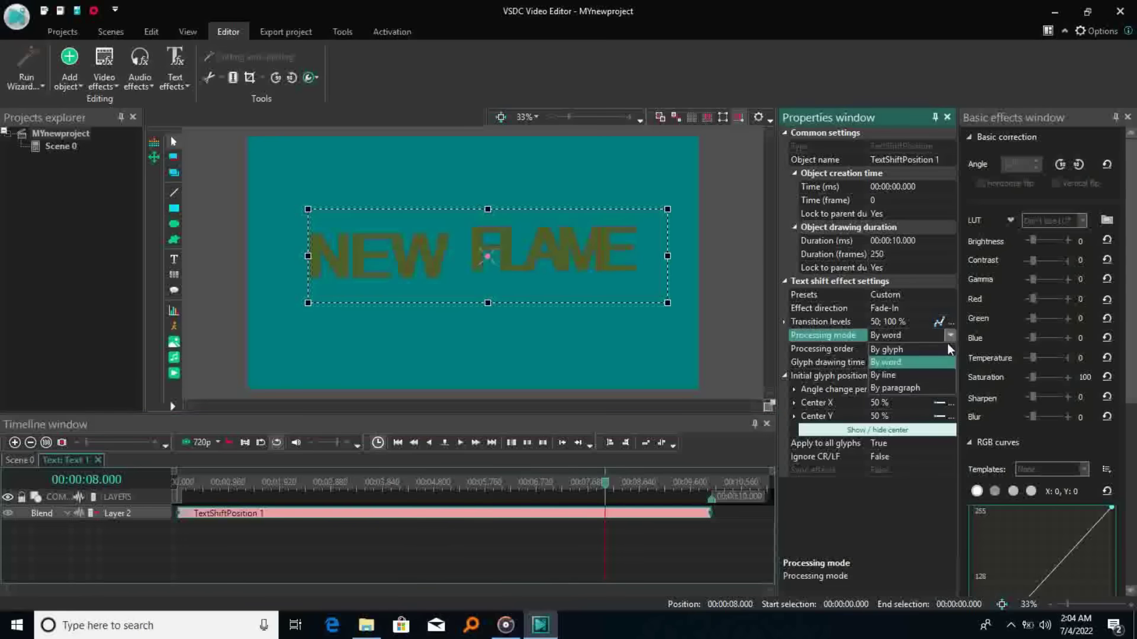
{"action": "left_click", "coordinate": [901, 373]}
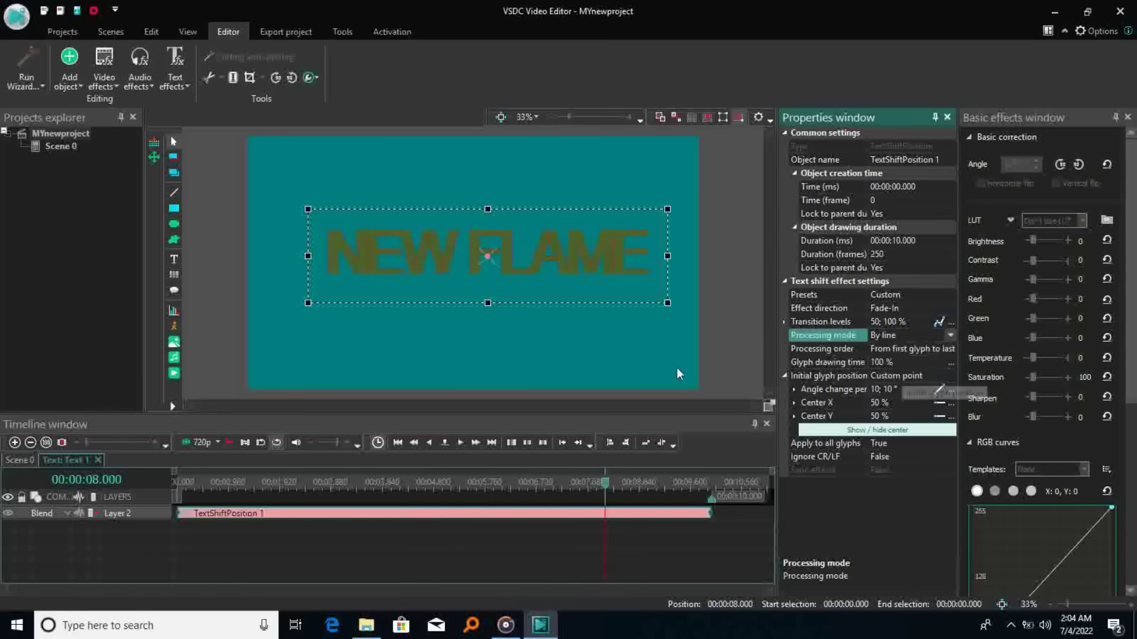
{"action": "left_click", "coordinate": [181, 482]}
{"action": "left_click", "coordinate": [180, 482]}
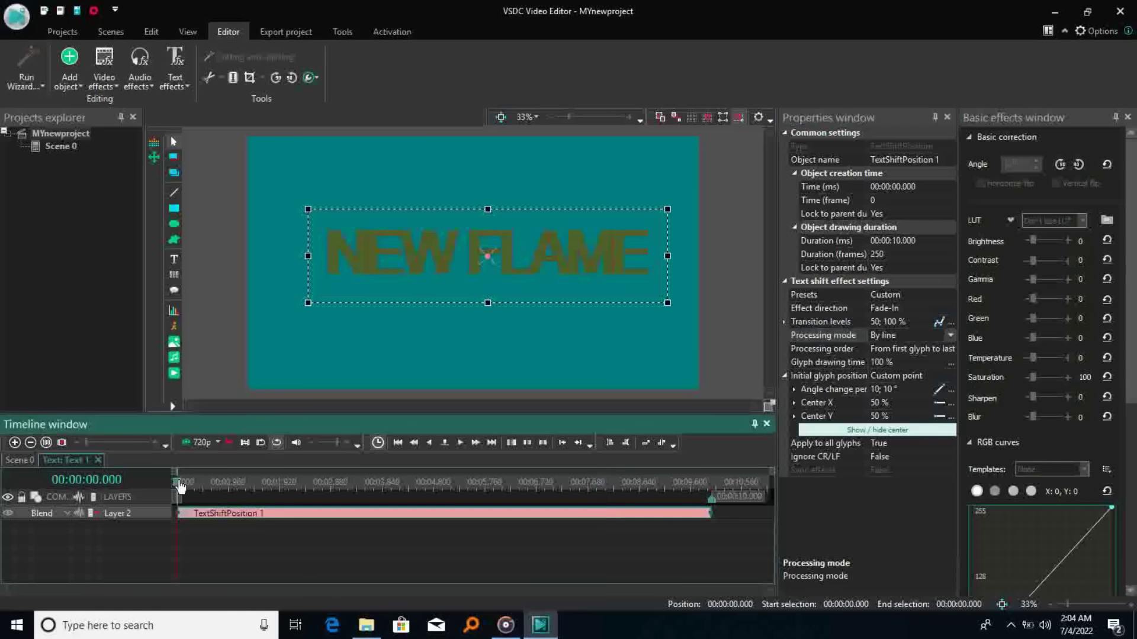
{"action": "key", "text": "space"}
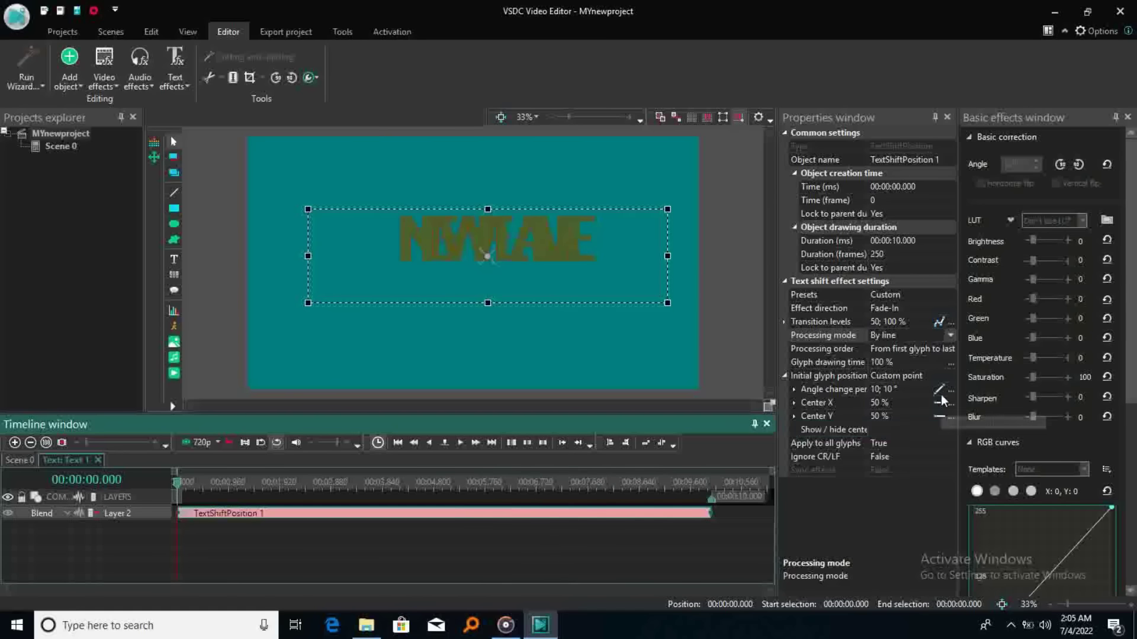
Change the text shift effect's processing mode to By paragraph
{"action": "left_click", "coordinate": [951, 336]}
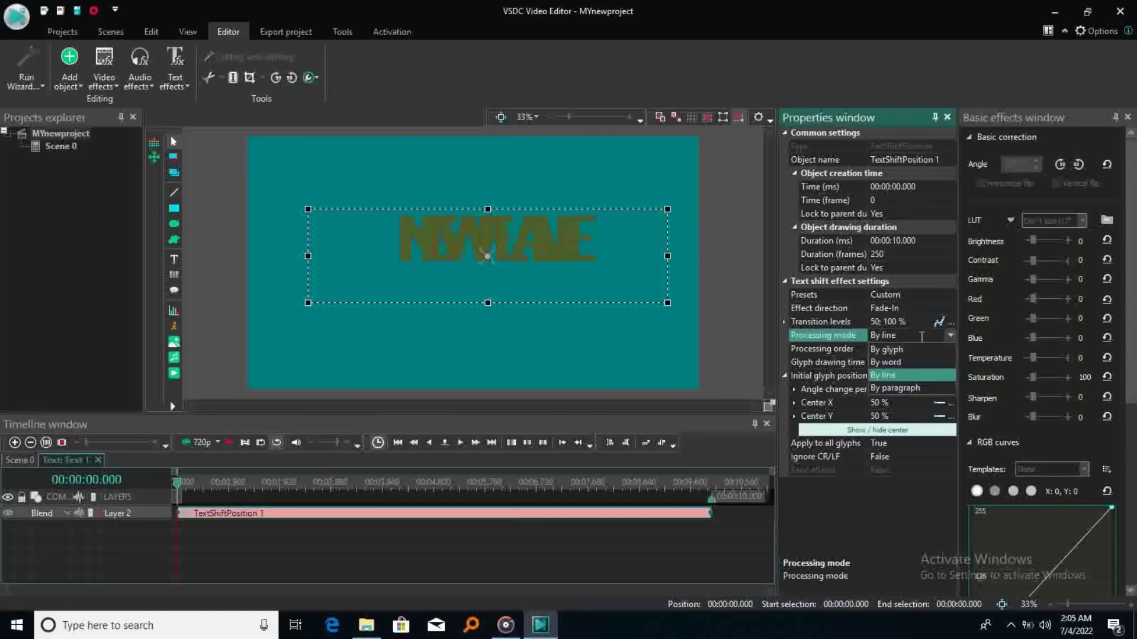
{"action": "left_click", "coordinate": [894, 388]}
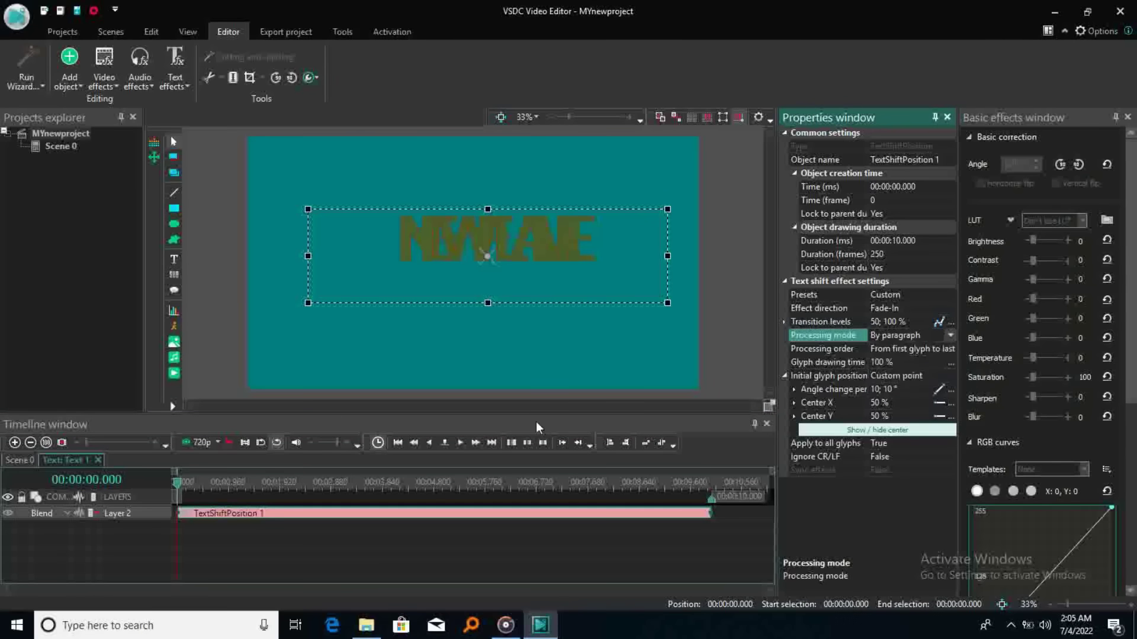
Close the text's own effect timeline to return to Scene 0 and preview the title animation there
{"action": "key", "text": "space"}
{"action": "left_click", "coordinate": [446, 336]}
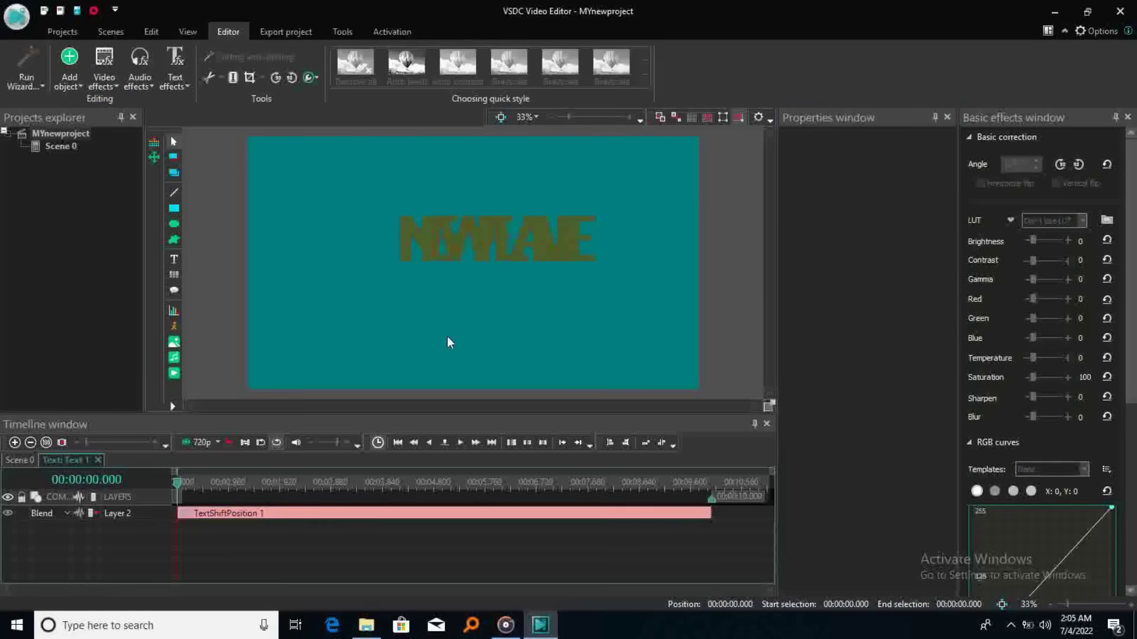
{"action": "left_click", "coordinate": [98, 460]}
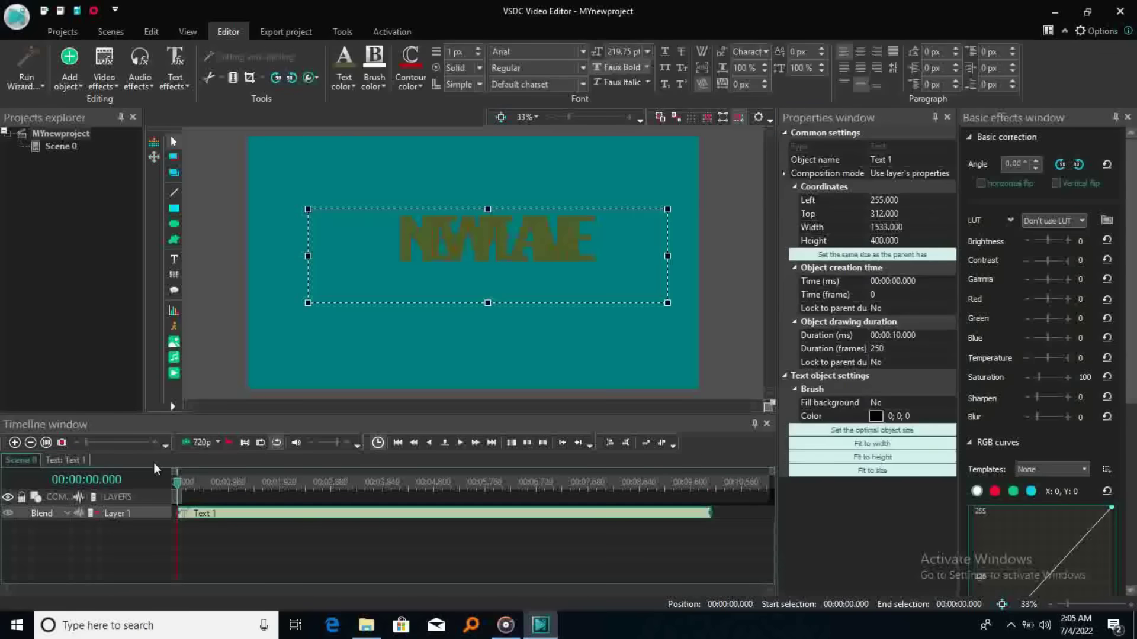
{"action": "left_click", "coordinate": [229, 443]}
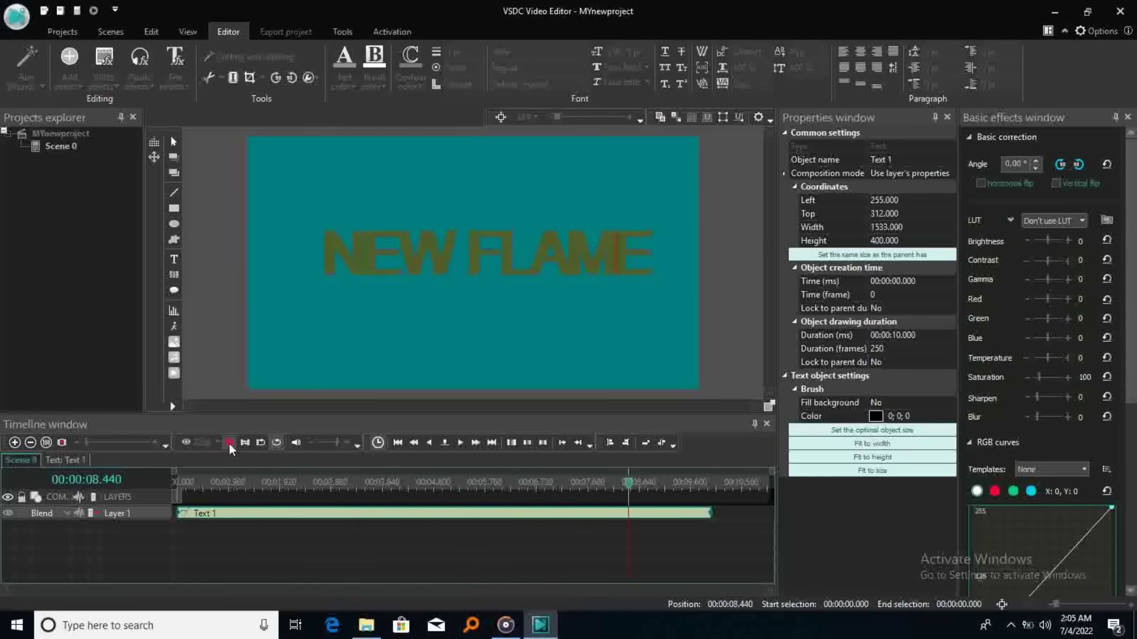
{"action": "left_click", "coordinate": [229, 443]}
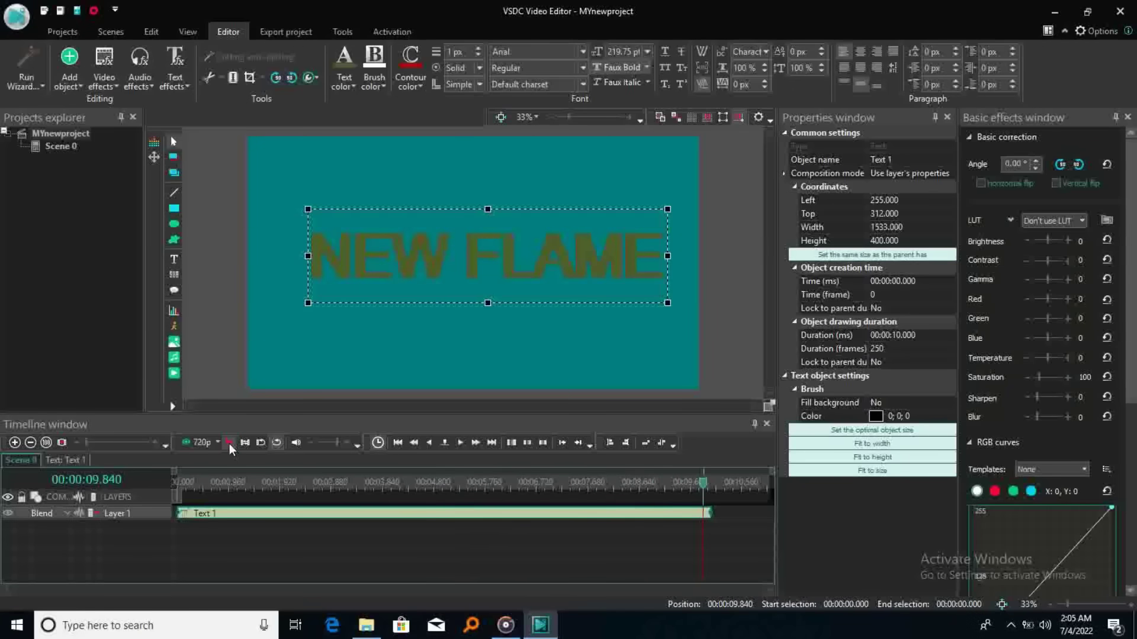
Change the NEW FLAME title's text color to the darkest blue shade of the Office Colors Theme
{"action": "left_click", "coordinate": [423, 313]}
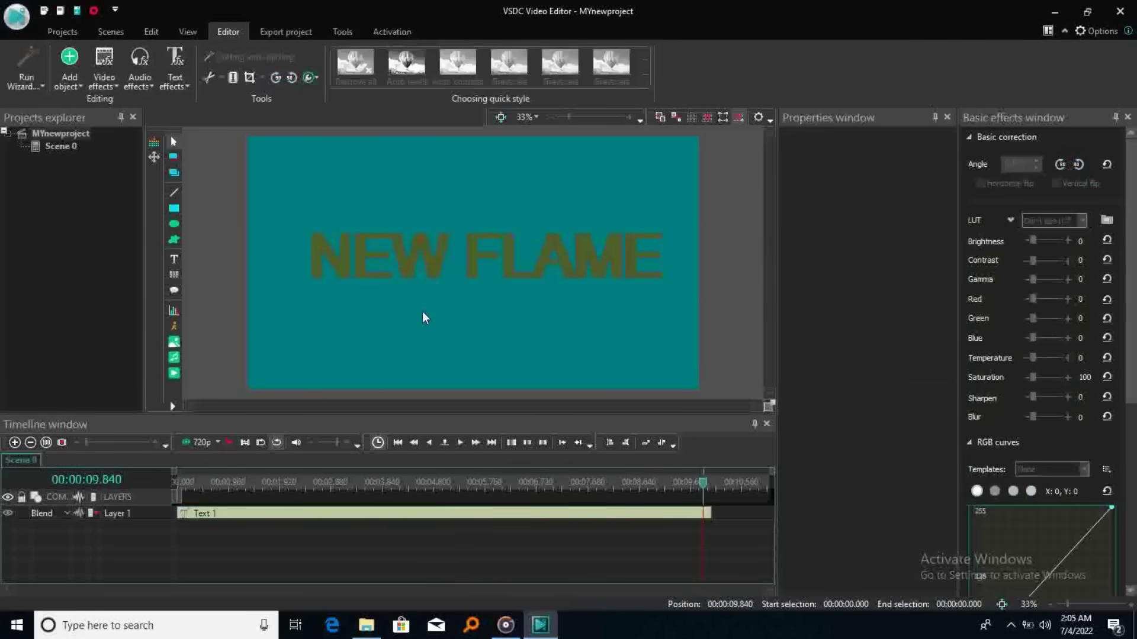
{"action": "left_click", "coordinate": [415, 263]}
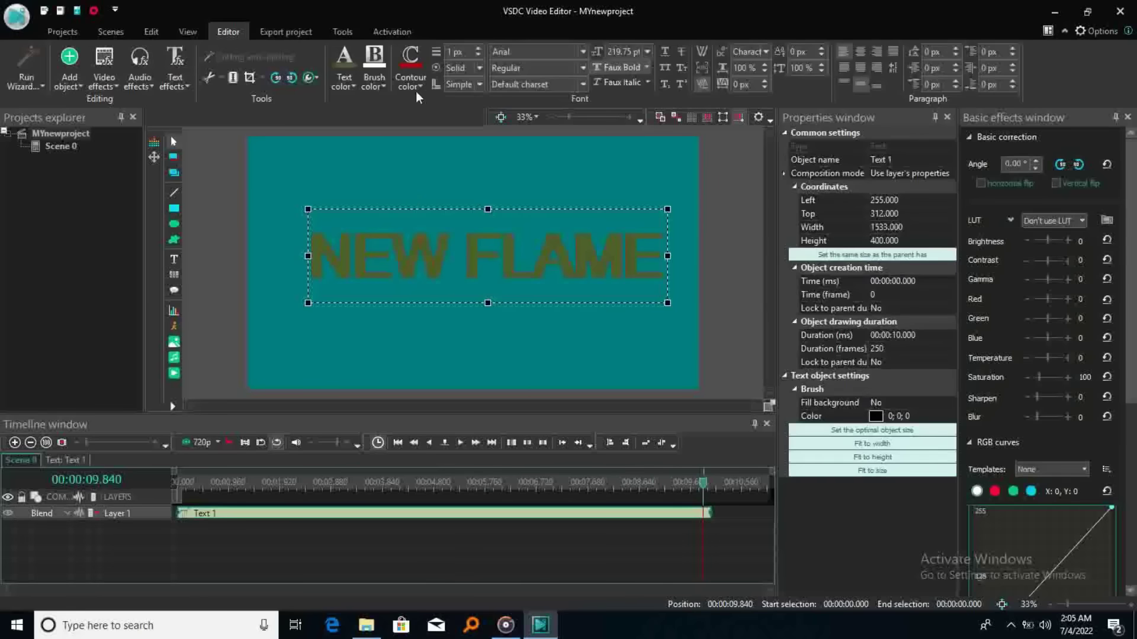
{"action": "left_click", "coordinate": [354, 84]}
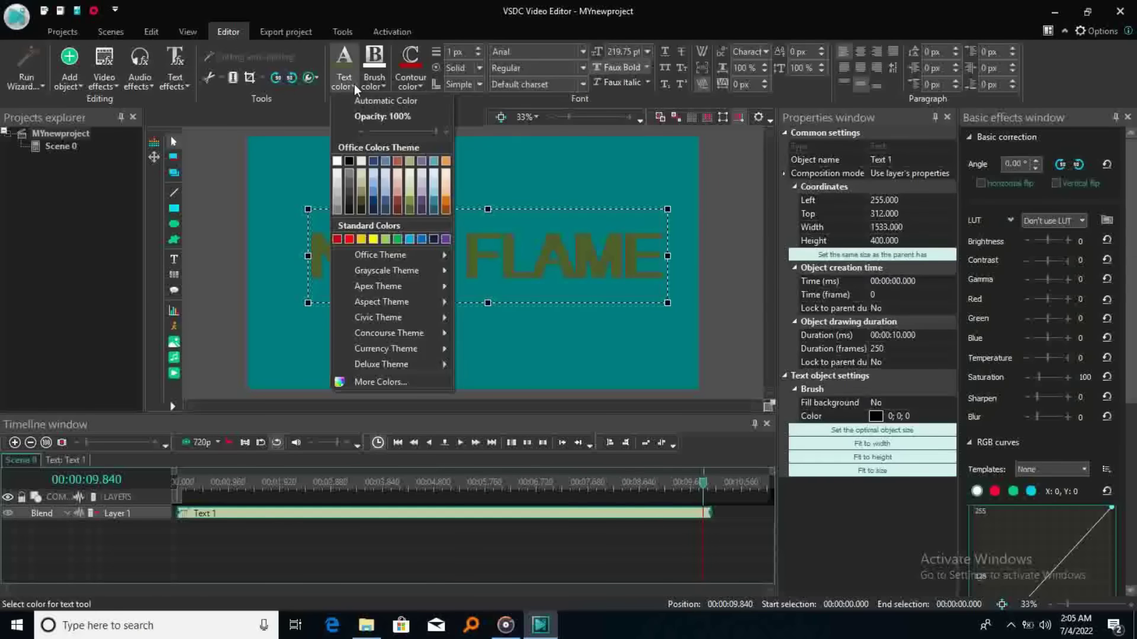
{"action": "left_click", "coordinate": [372, 208]}
{"action": "left_click", "coordinate": [358, 191]}
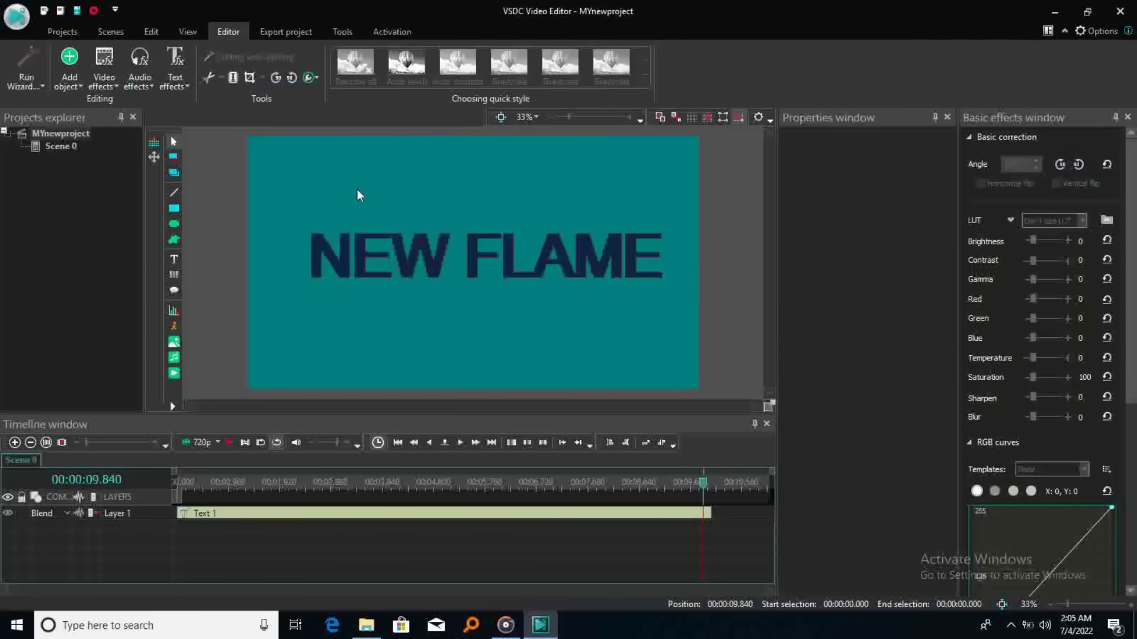
Move the title slightly left and down to about Left 222, Top 354, and preview the animation from the beginning
{"action": "left_click_drag", "start_coordinate": [458, 253], "coordinate": [450, 263]}
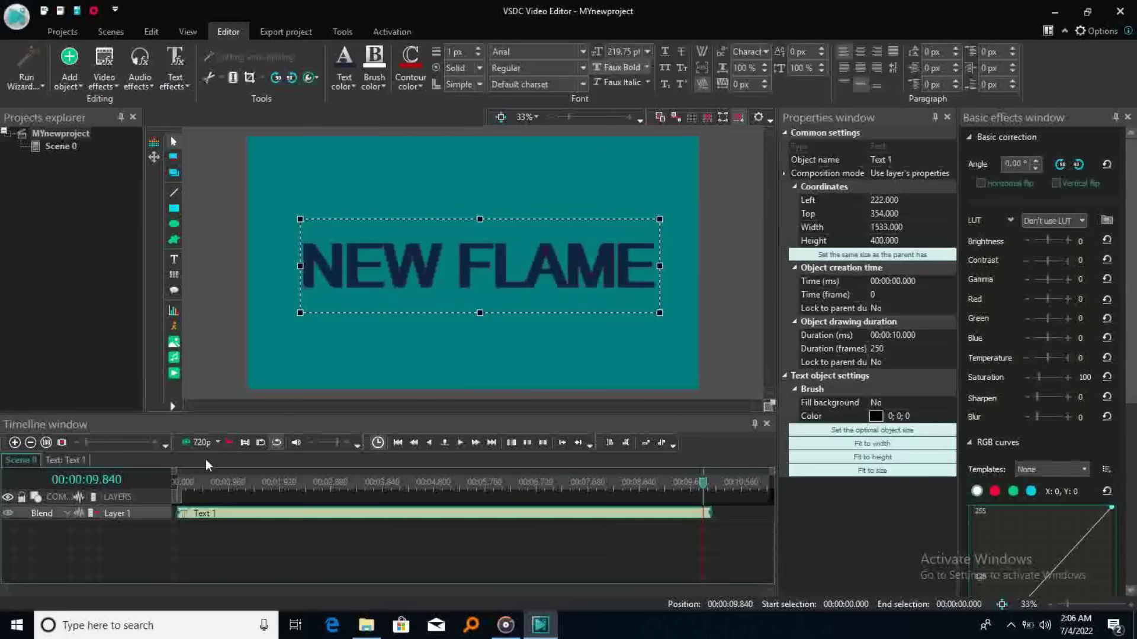
{"action": "left_click", "coordinate": [232, 441]}
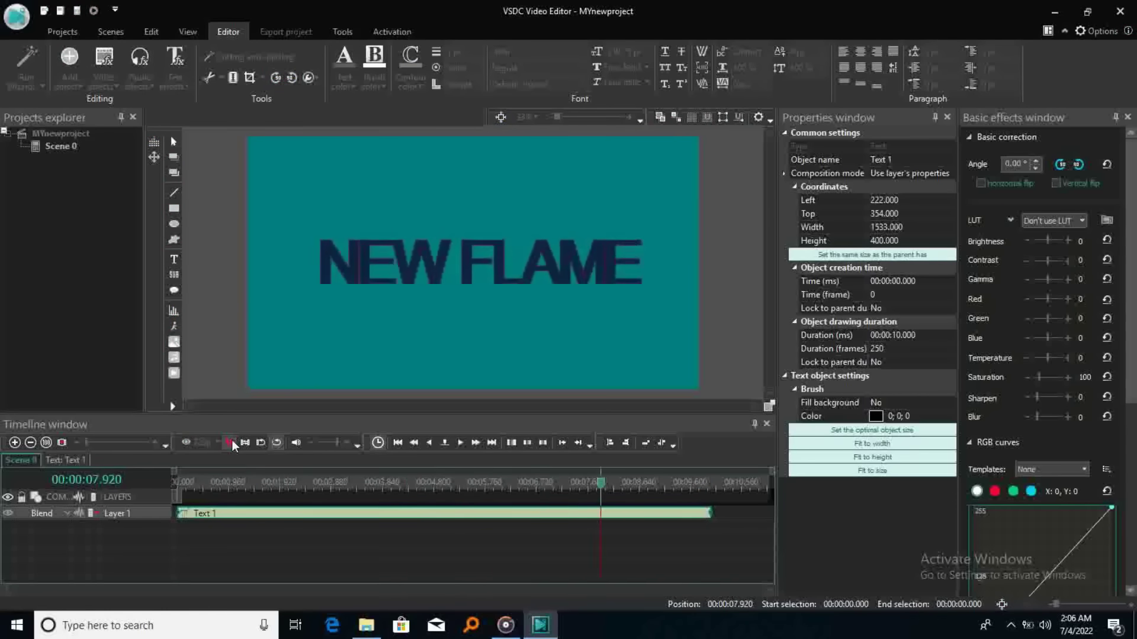
{"action": "left_click", "coordinate": [229, 442]}
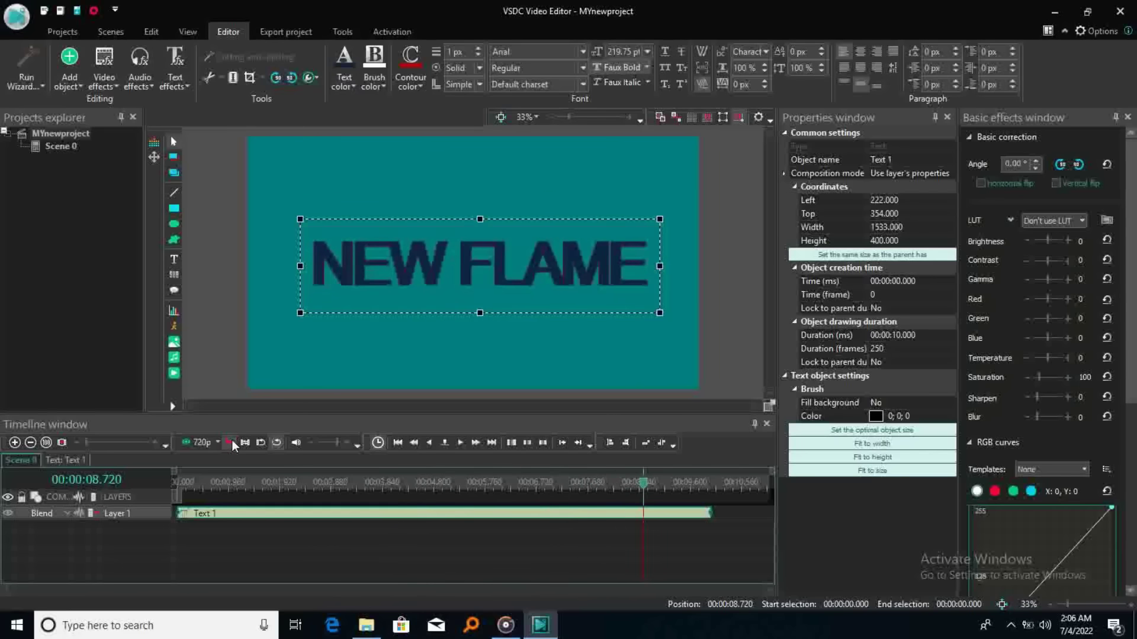